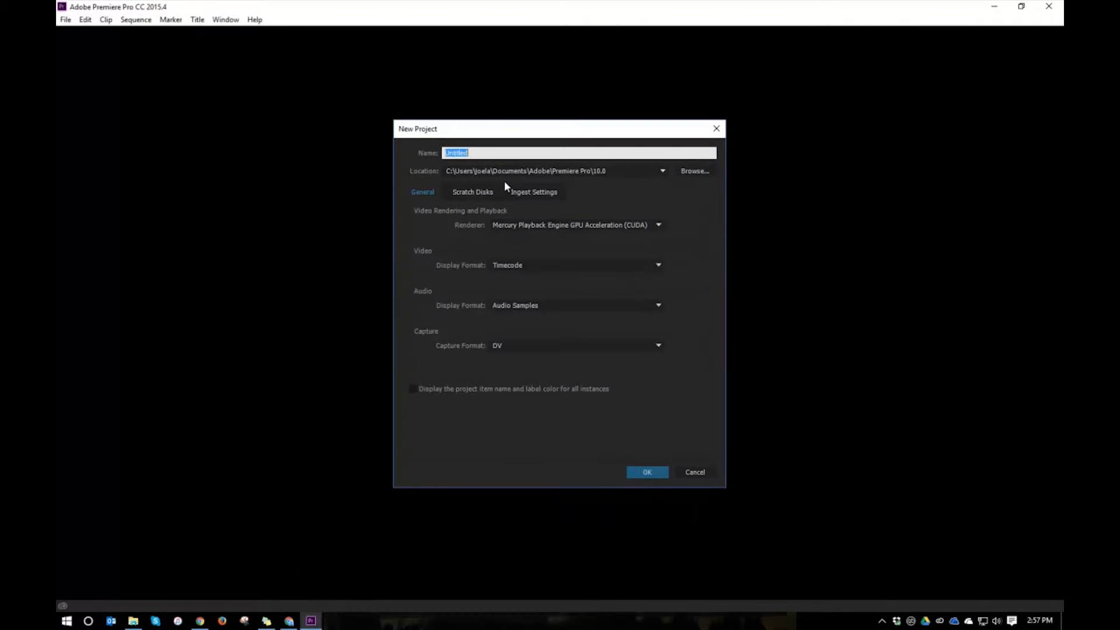
# Name the new project Shots On Film and create it with the default settings.
pyautogui.write('Shots On Film')
pyautogui.click(661, 475)
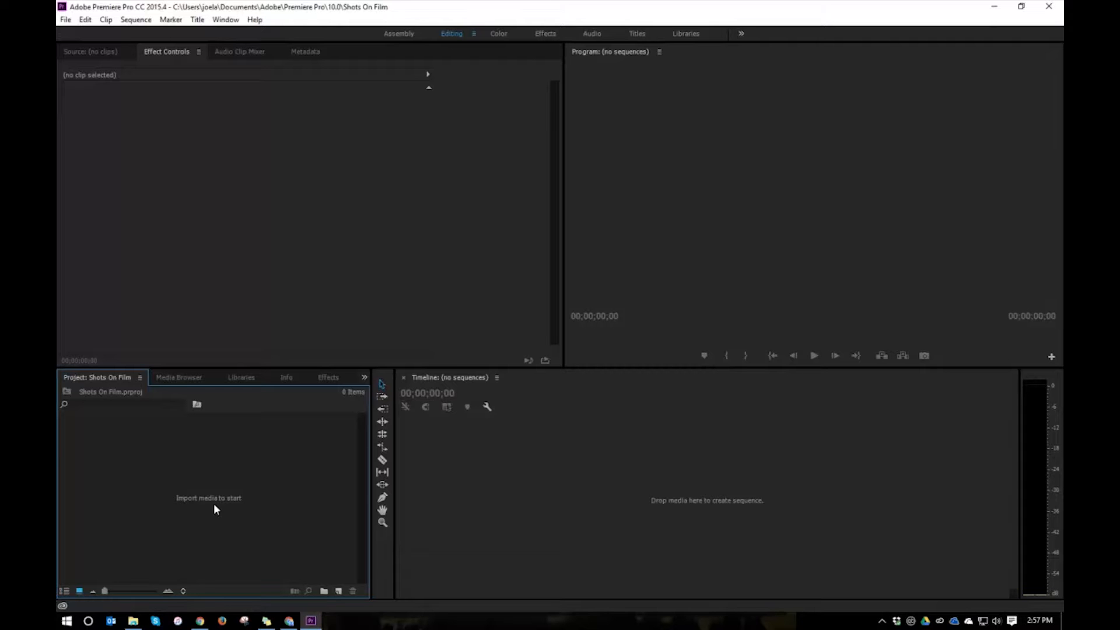
# Import all nine video clips, IMG_0897 to IMG_0905, from the Shot Vids folder into the project.
pyautogui.doubleClick(220, 465)
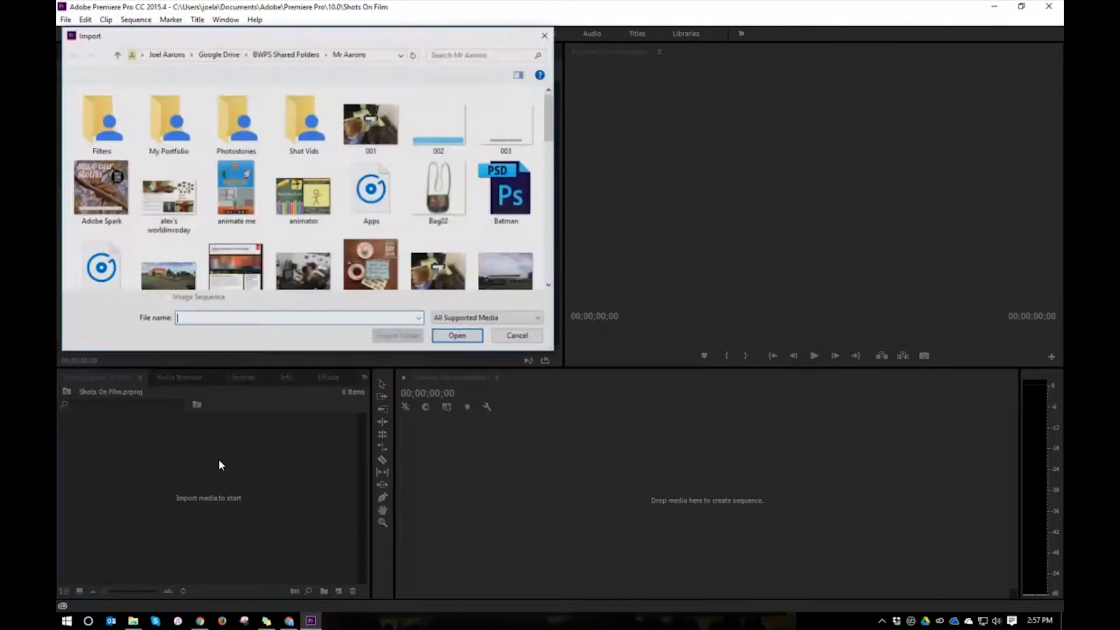
pyautogui.doubleClick(303, 125)
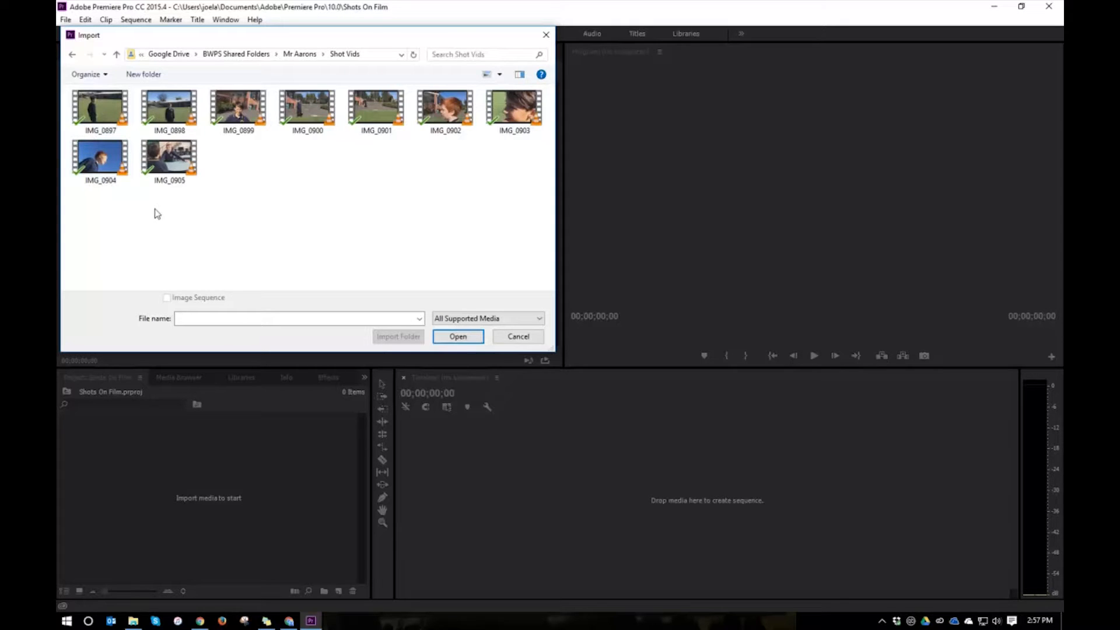
pyautogui.moveTo(92, 235); pyautogui.dragTo(502, 120)
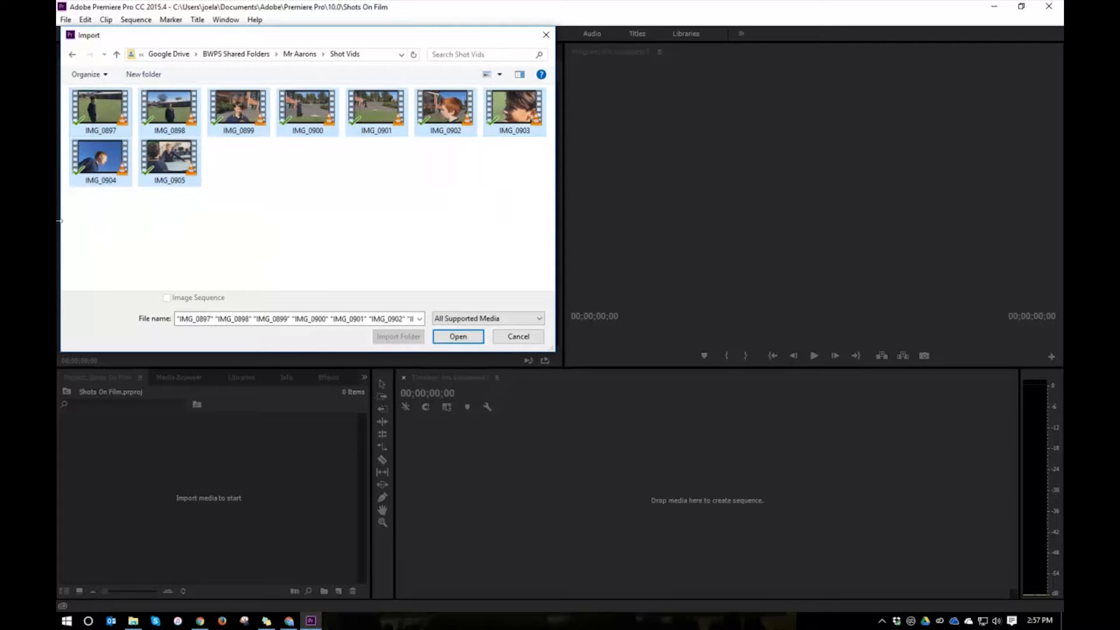
pyautogui.click(461, 336)
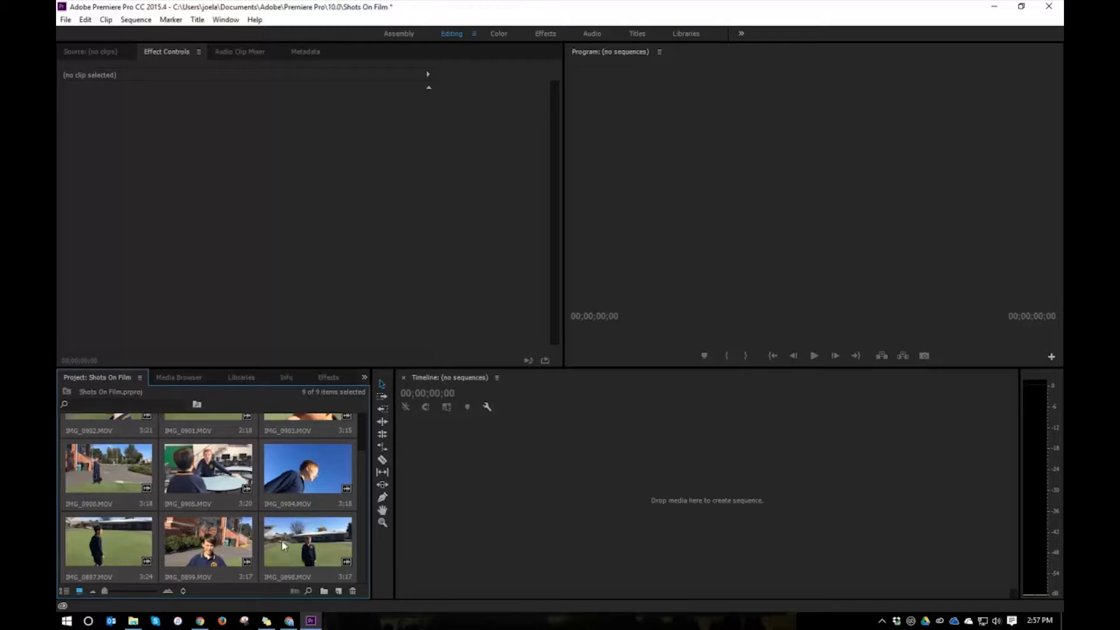
# Create a new bin named Clips in the project.
pyautogui.click(323, 592)
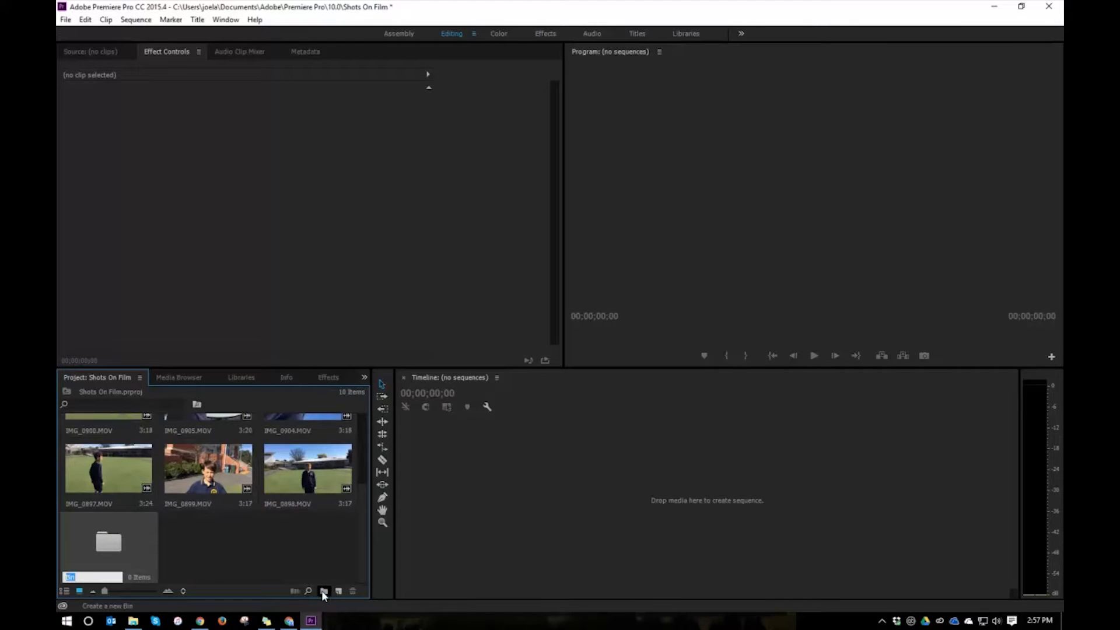
pyautogui.write('Clips')
pyautogui.press('Return')
# Select all nine imported video clips and move them into the Clips bin.
pyautogui.click(276, 478)
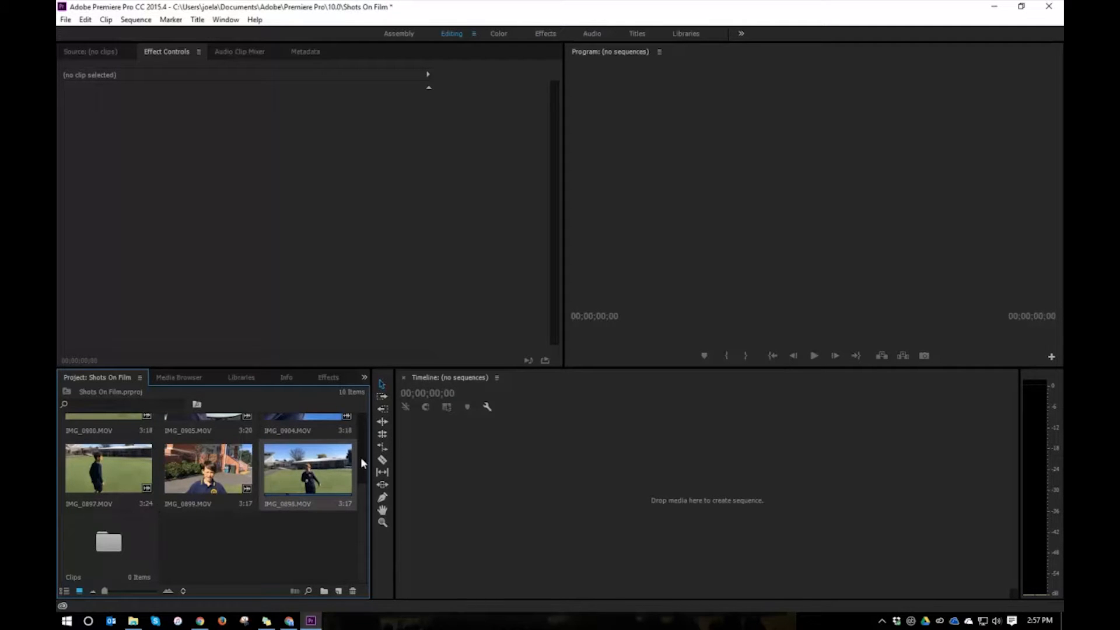
pyautogui.scroll(3, 362, 449)
pyautogui.keyDown('shift'); pyautogui.click(106, 448); pyautogui.keyUp('shift')
pyautogui.scroll(-3, 194, 531)
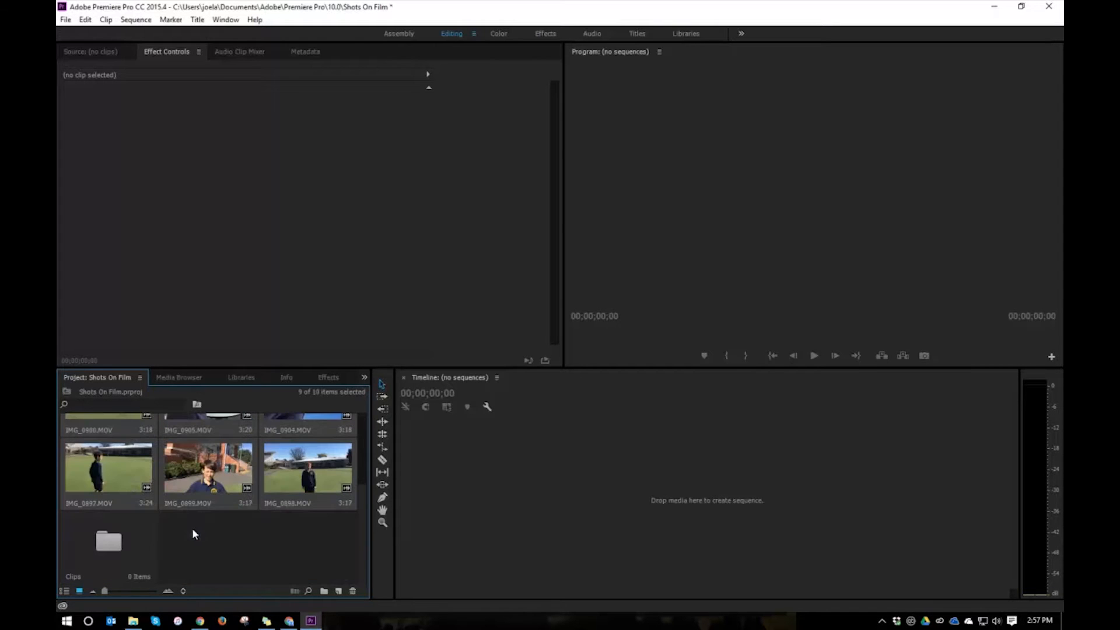
pyautogui.moveTo(107, 485); pyautogui.dragTo(104, 549)
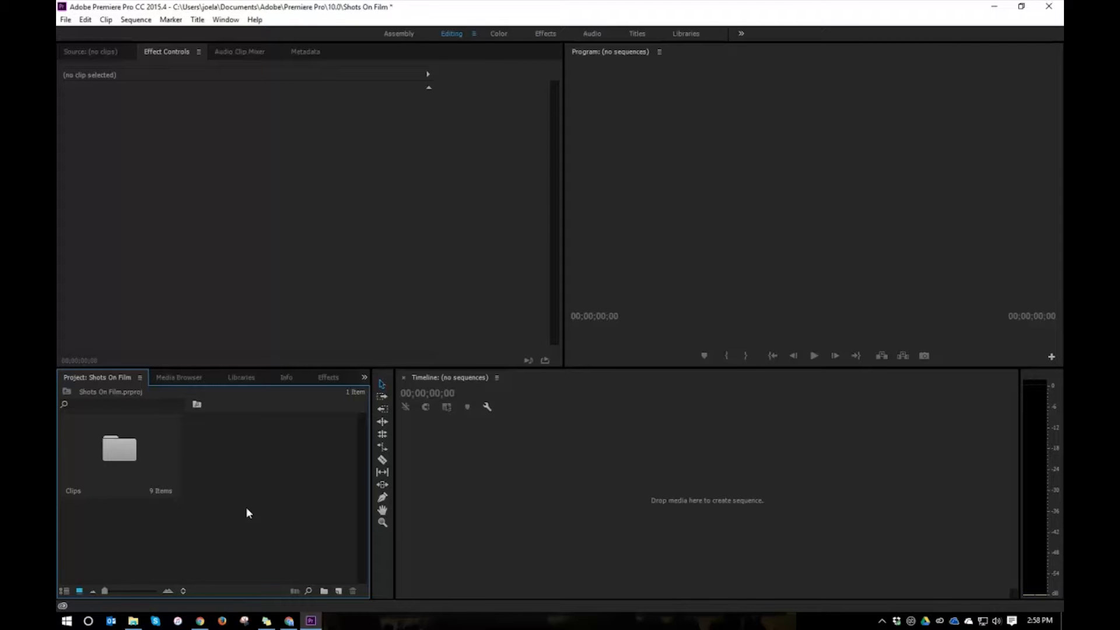
# Import the Lower Thirds PSD from the Desktop as Individual Layers, with all layers selected.
pyautogui.doubleClick(265, 484)
pyautogui.write('C:\\Users\\joela\\Desktop')
pyautogui.press('Return')
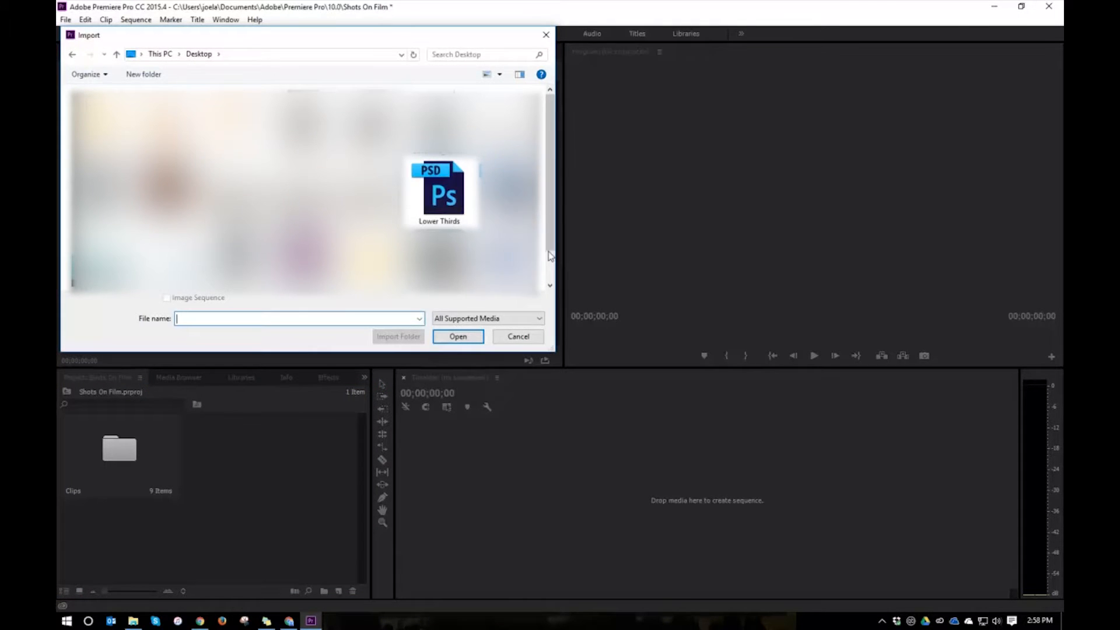
pyautogui.doubleClick(455, 208)
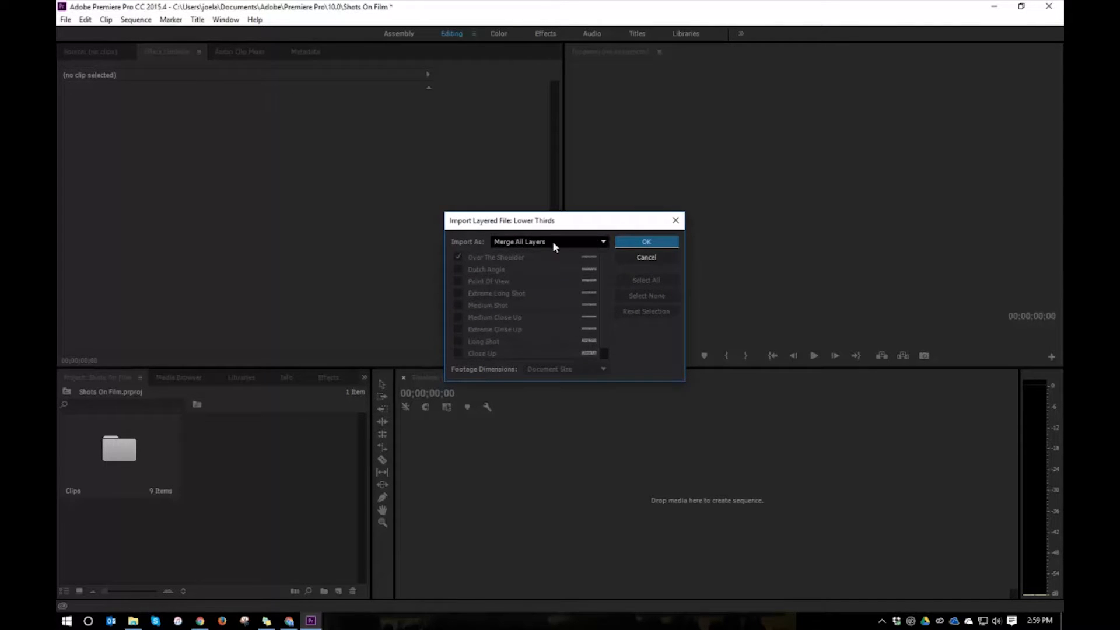
pyautogui.click(531, 243)
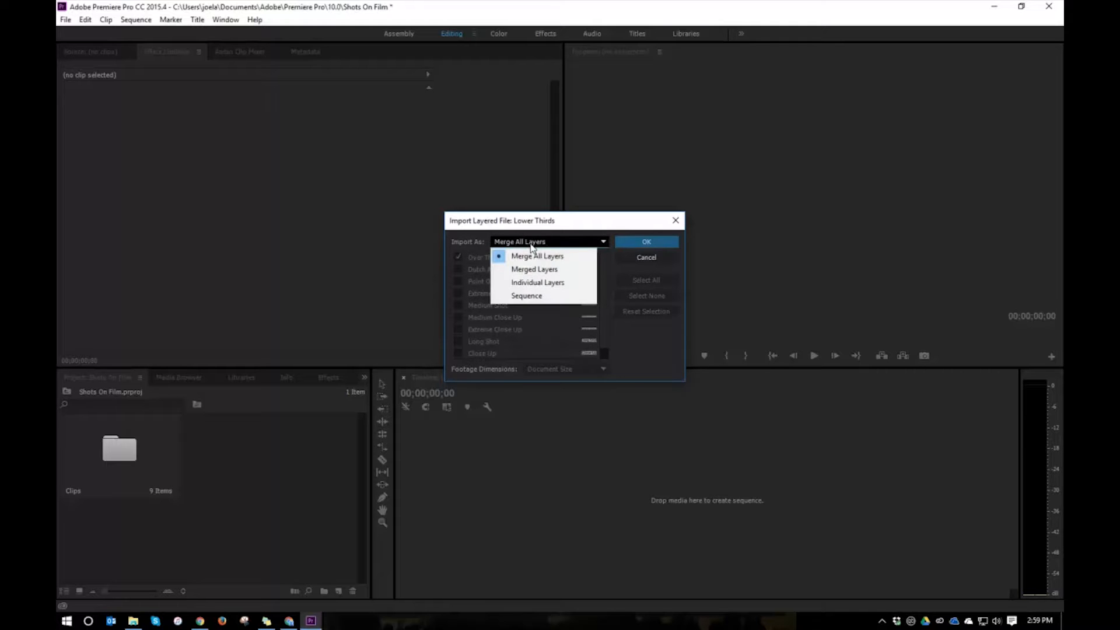
pyautogui.click(523, 282)
pyautogui.click(638, 281)
pyautogui.scroll(-1, 605, 277)
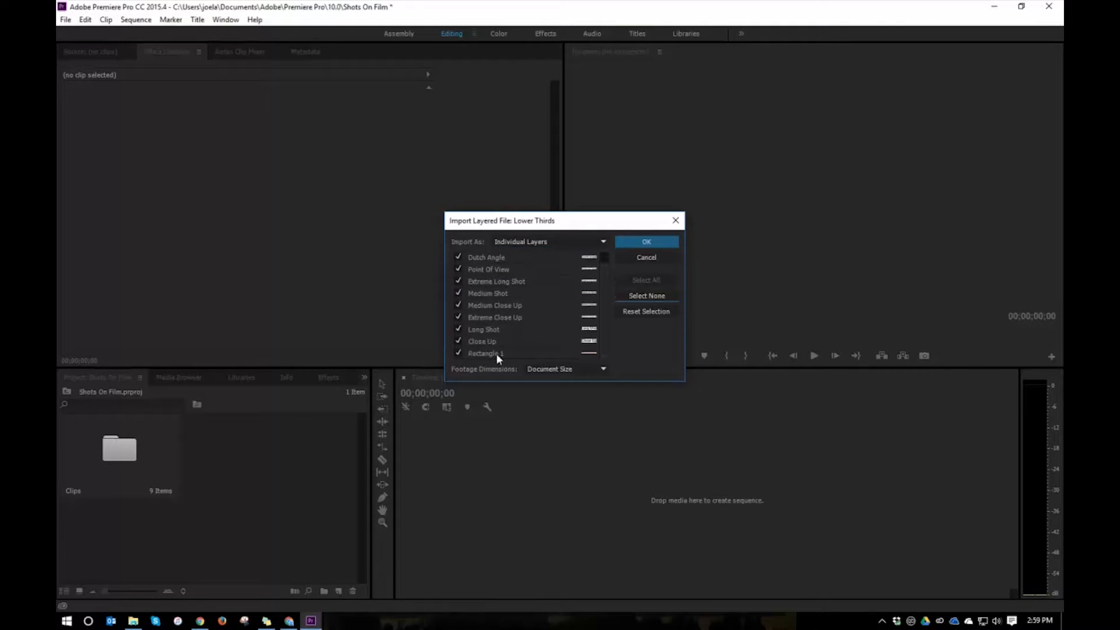
pyautogui.click(651, 244)
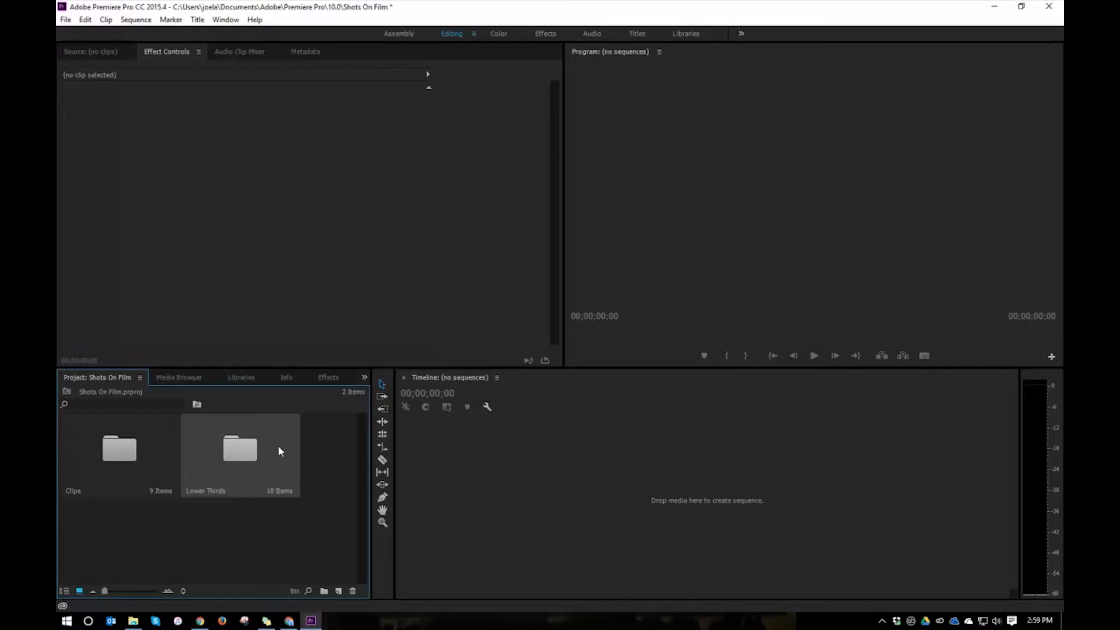
# Check the imported layers in the Lower Thirds bin, and open the Clips bin in its place.
pyautogui.doubleClick(252, 455)
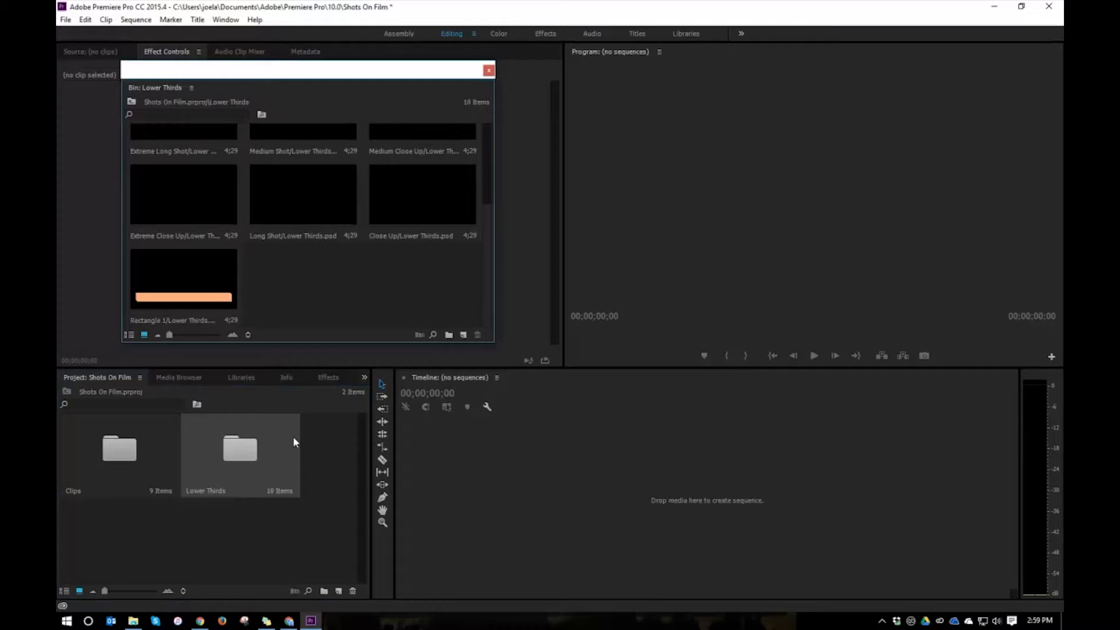
pyautogui.click(489, 70)
pyautogui.doubleClick(122, 461)
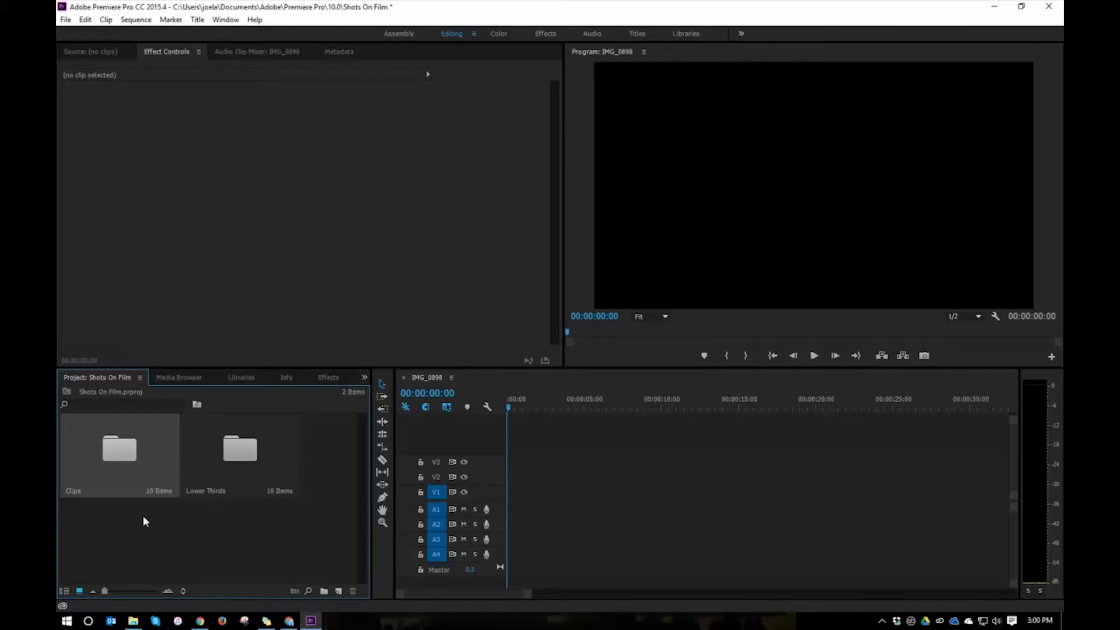
pyautogui.doubleClick(113, 460)
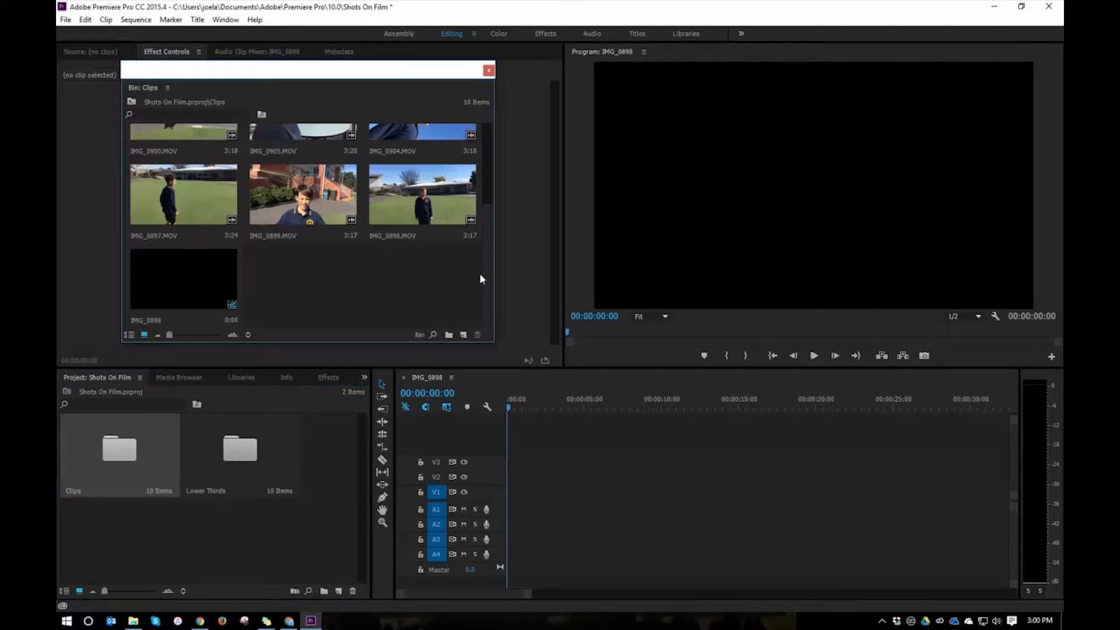
pyautogui.scroll(3, 488, 270)
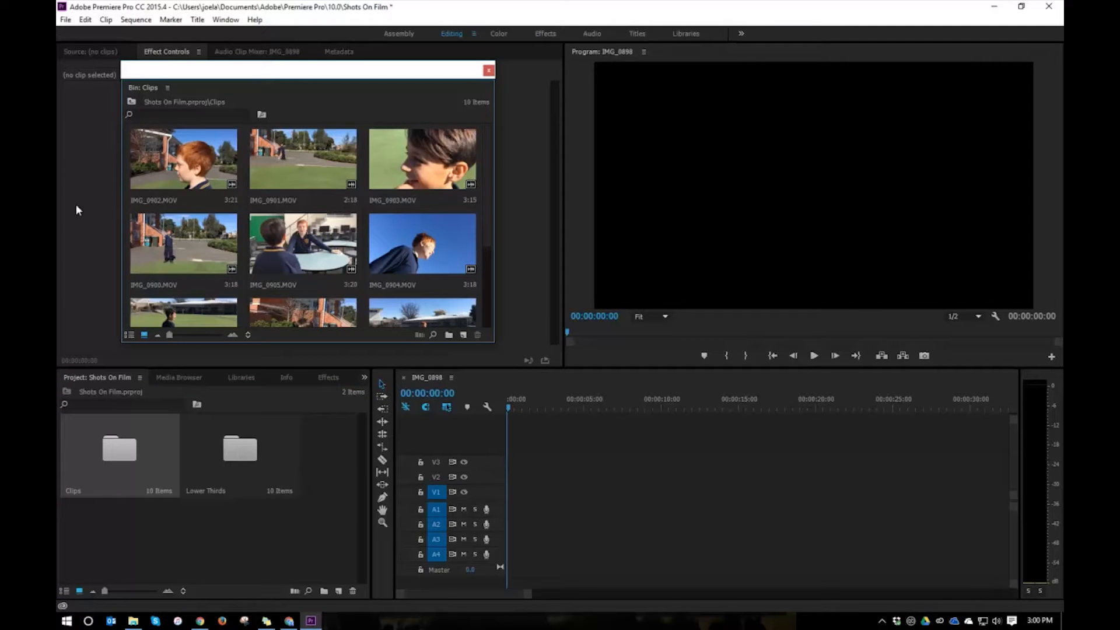
# Rename the clip IMG_0902.MOV to CU and IMG_0901.MOV to ELS in the Clips bin.
pyautogui.click(160, 198)
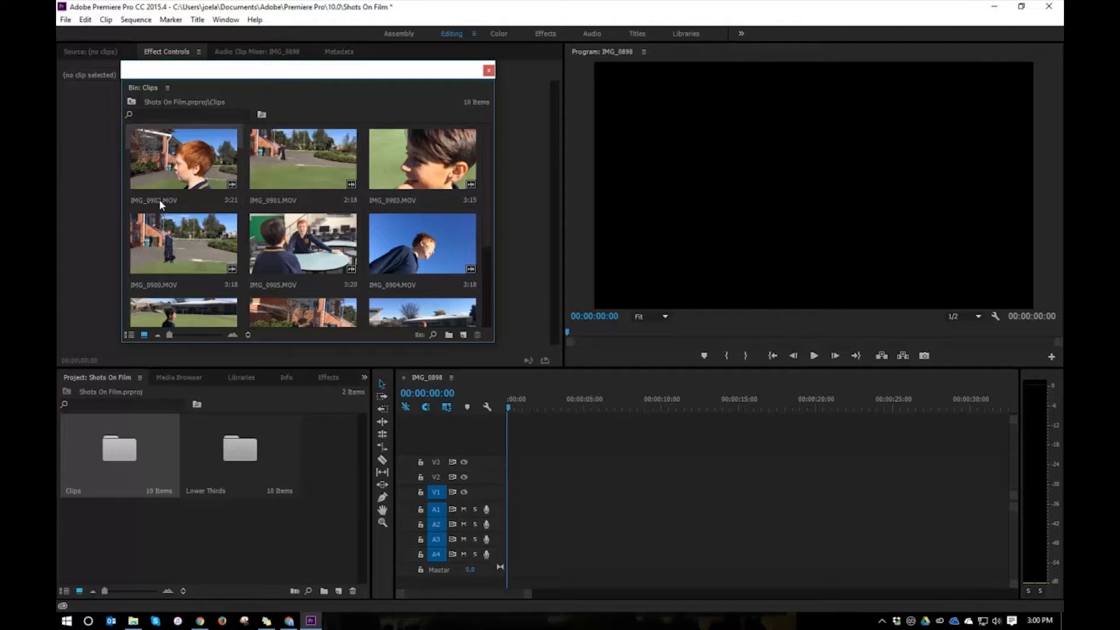
pyautogui.click(162, 201)
pyautogui.write('CU')
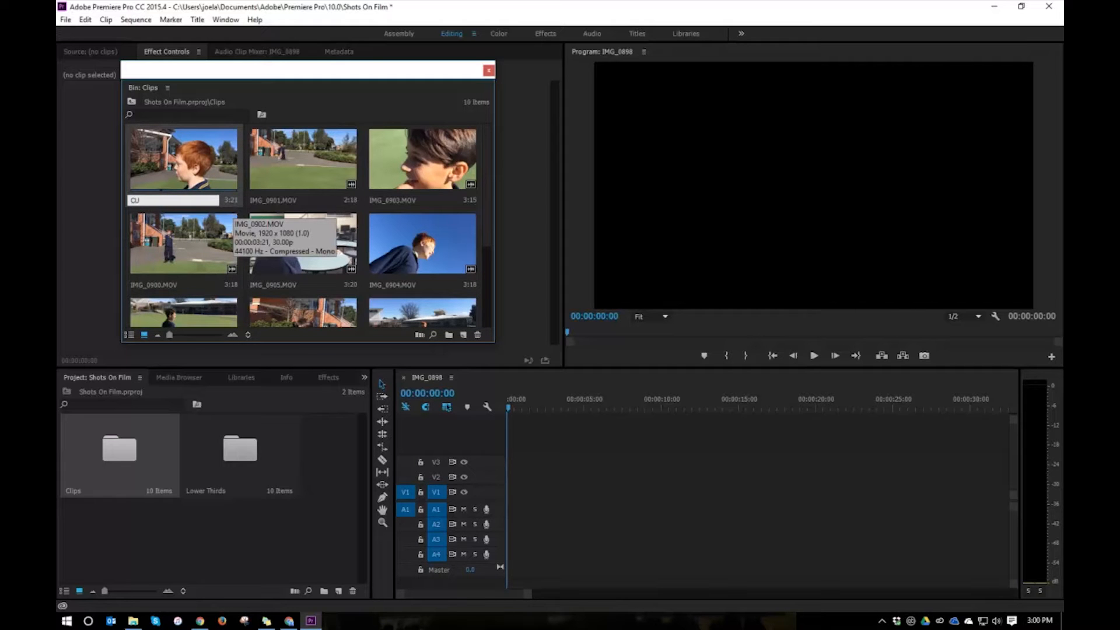
pyautogui.press('Return')
pyautogui.click(273, 201)
pyautogui.click(297, 200)
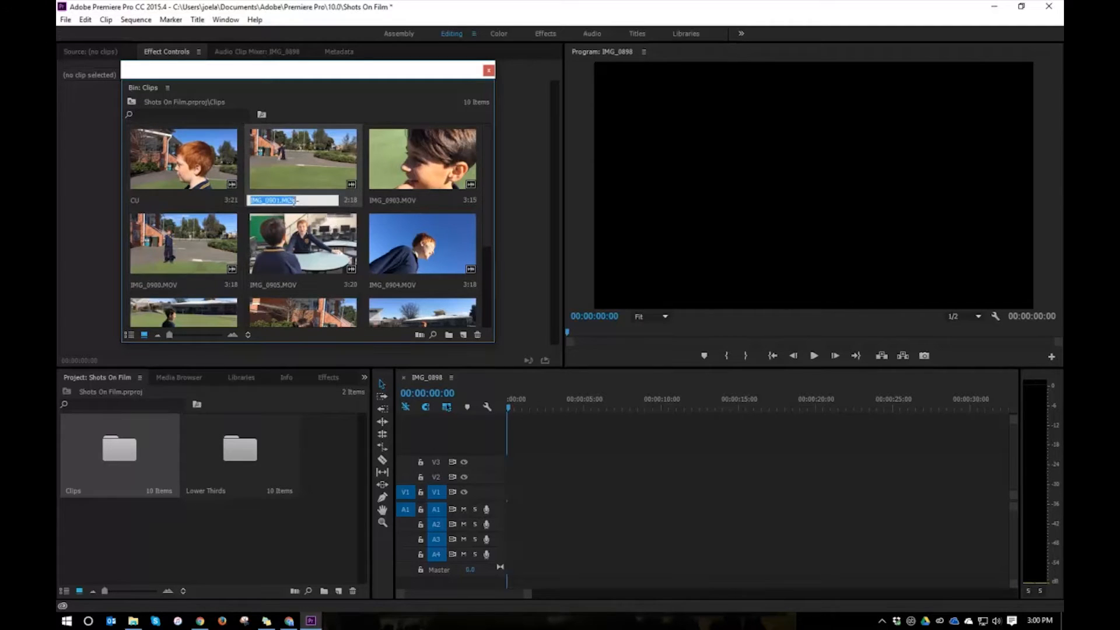
pyautogui.write('ELS')
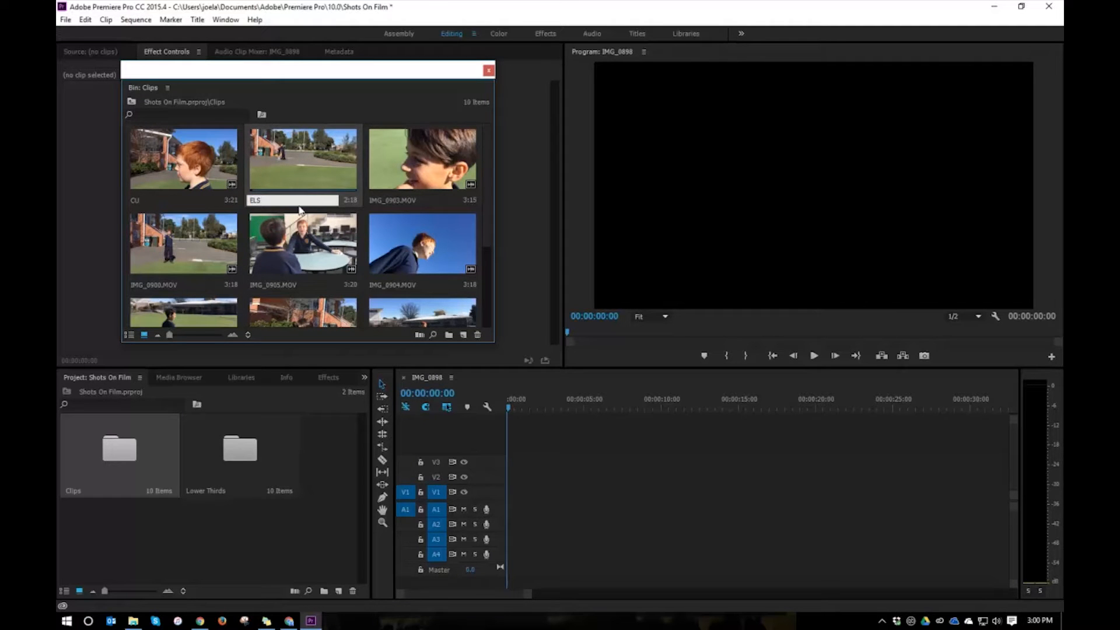
# Rename the clip IMG_0903.MOV to ECU and IMG_0900.MOV to LS.
pyautogui.click(412, 200)
pyautogui.click(416, 201)
pyautogui.write('ECU')
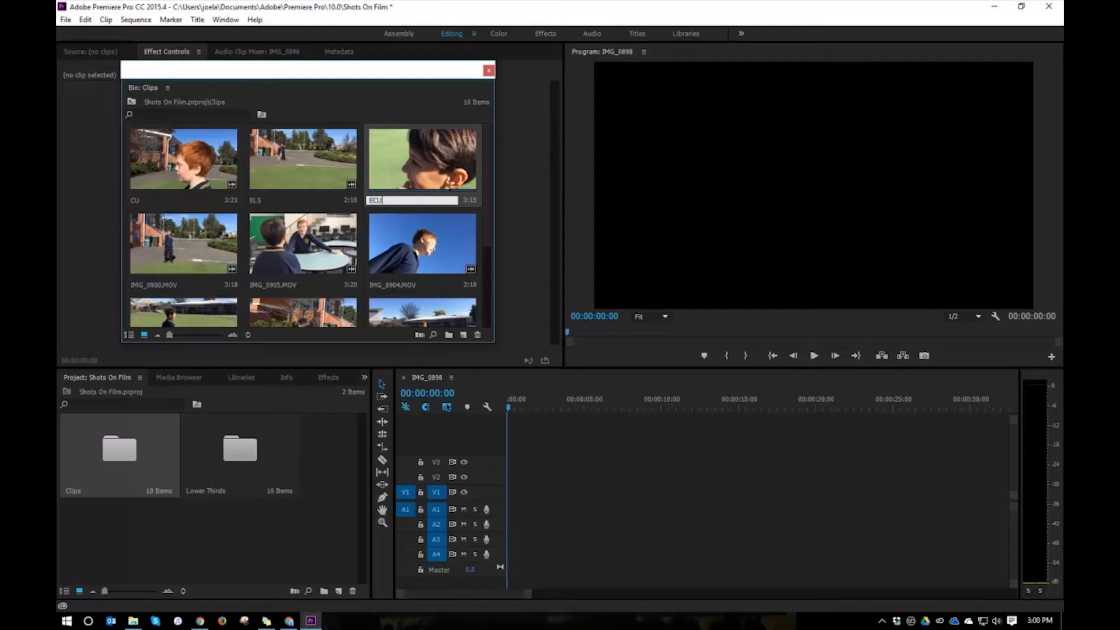
pyautogui.click(169, 286)
pyautogui.click(169, 284)
pyautogui.write('LS')
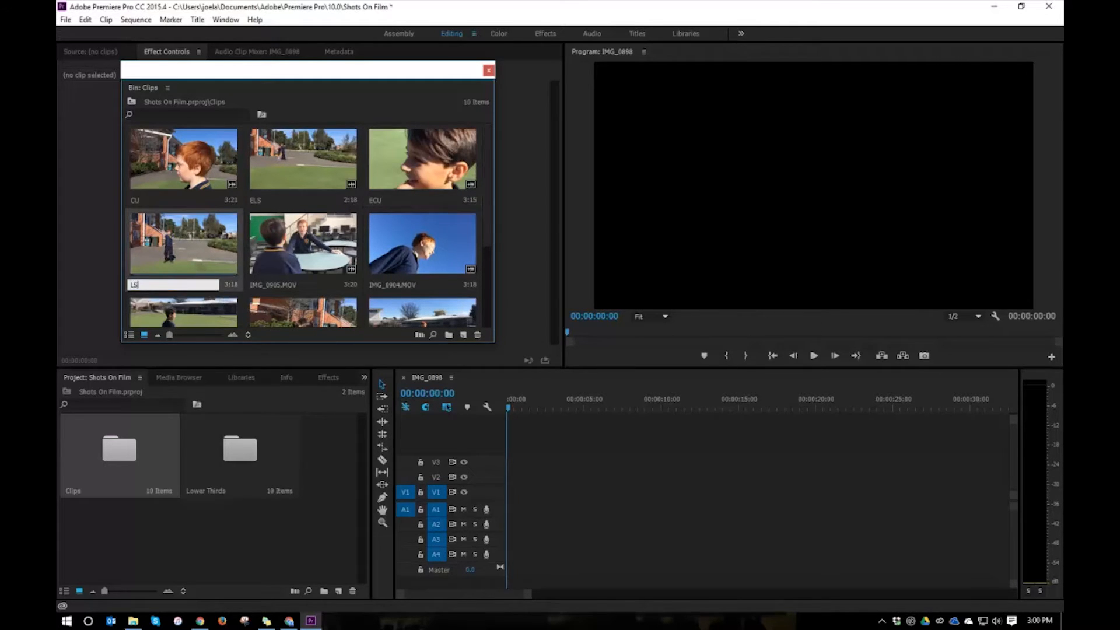
# Rename the clip IMG_0905.MOV to OS and IMG_0904.MOV to DA.
pyautogui.click(264, 284)
pyautogui.click(276, 284)
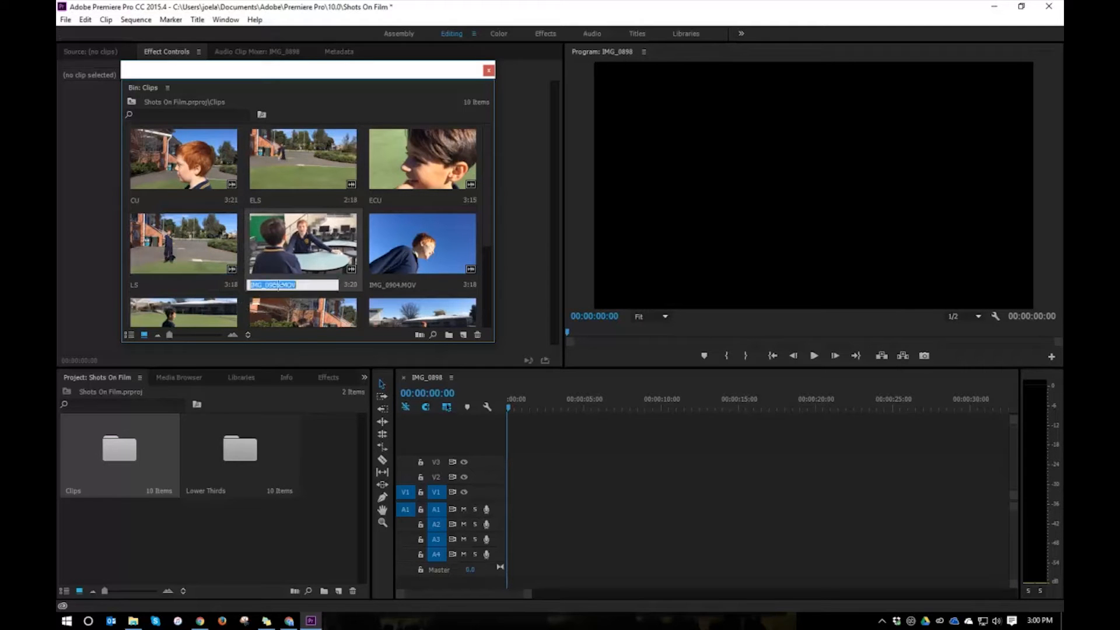
pyautogui.write('OS')
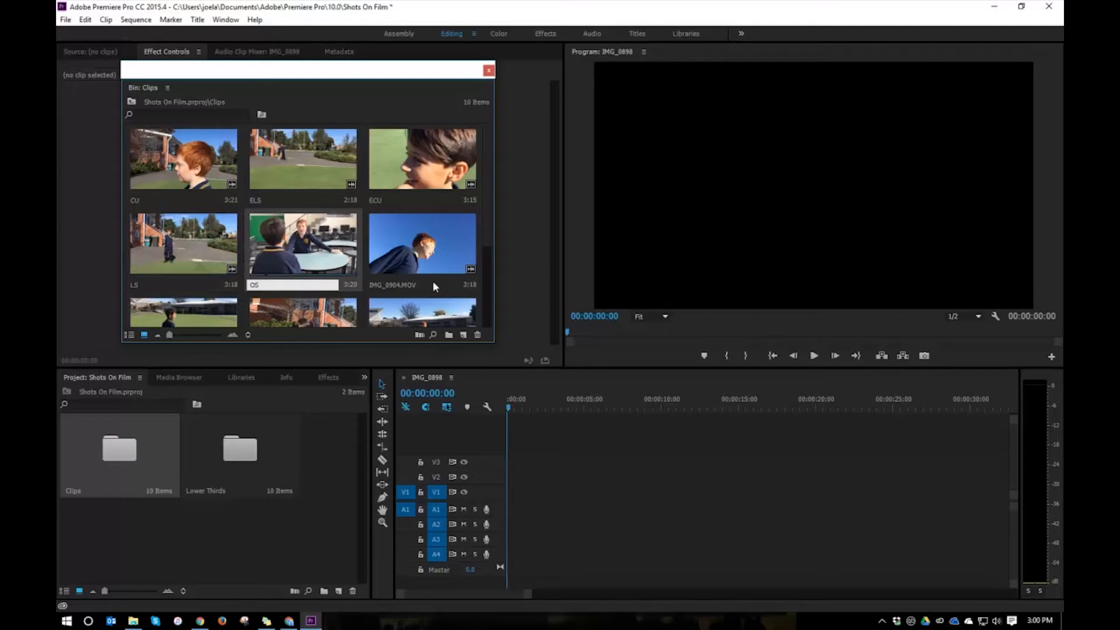
pyautogui.click(415, 281)
pyautogui.click(404, 285)
pyautogui.write('DA')
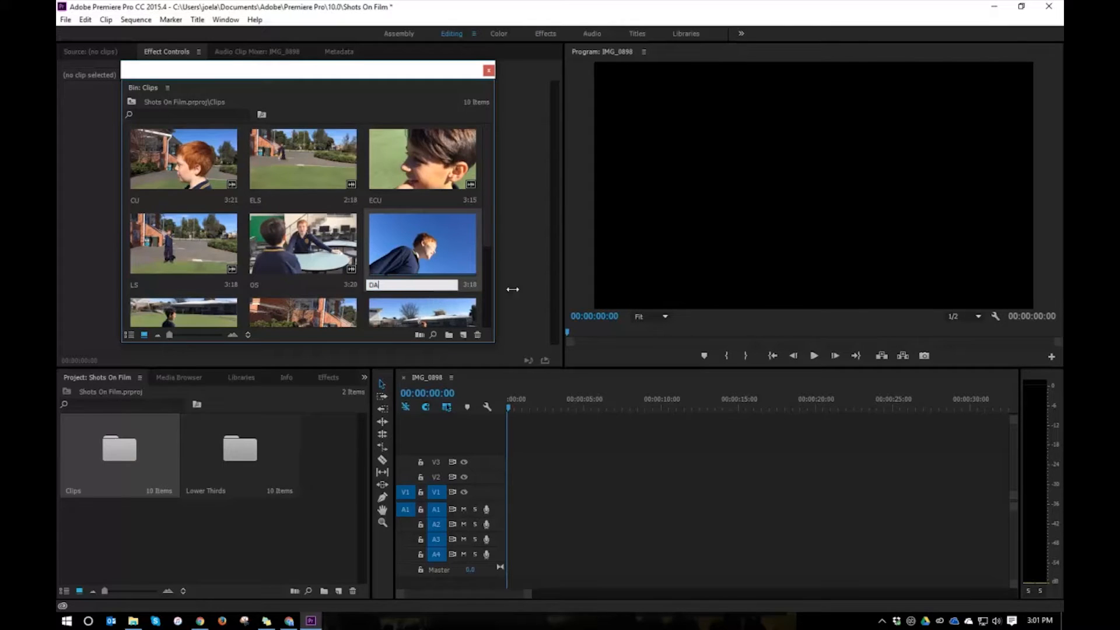
# Rename the clip IMG_0897.MOV to POV.
pyautogui.moveTo(489, 191); pyautogui.dragTo(491, 253)
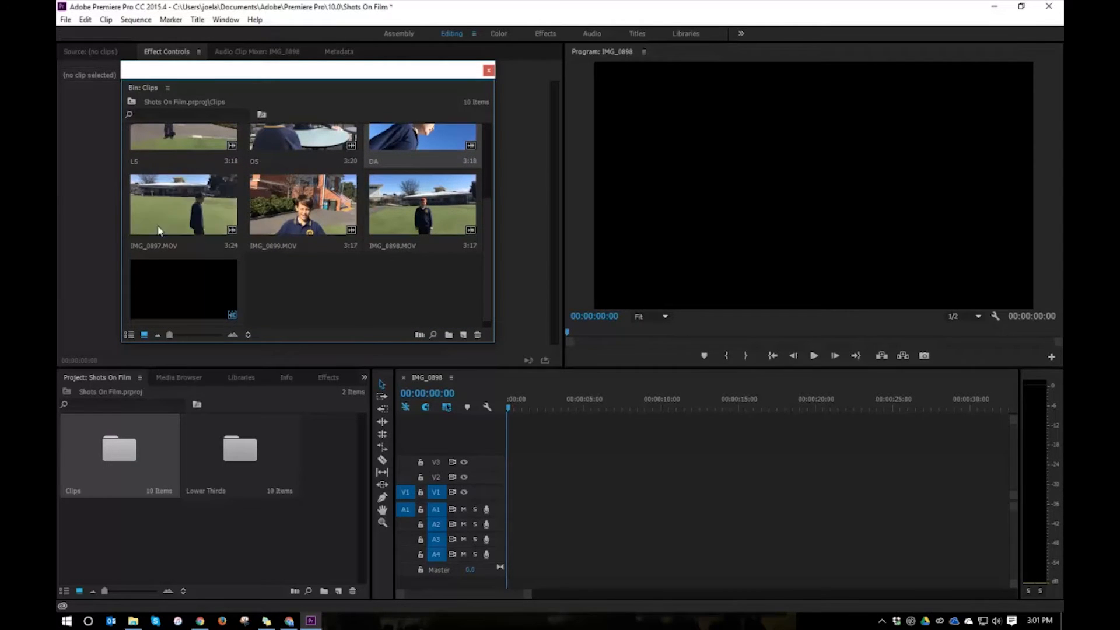
pyautogui.click(156, 247)
pyautogui.click(169, 244)
pyautogui.write('POV')
pyautogui.press('Return')
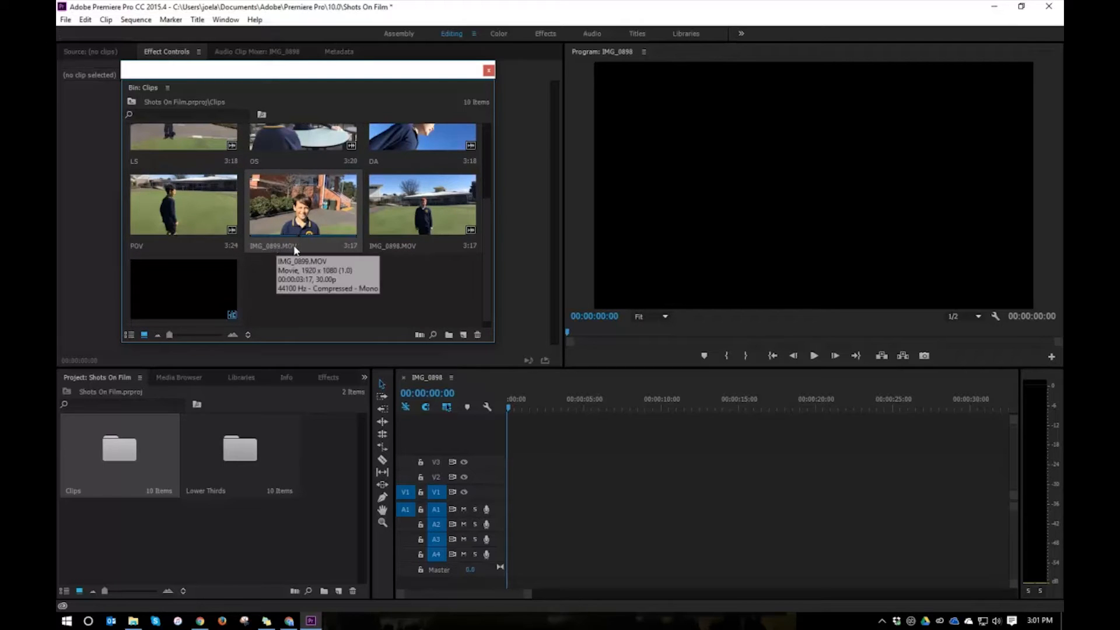
# Rename the clip IMG_0899.MOV to MCU and IMG_0898.MOV to MS.
pyautogui.click(295, 247)
pyautogui.click(306, 246)
pyautogui.write('MC')
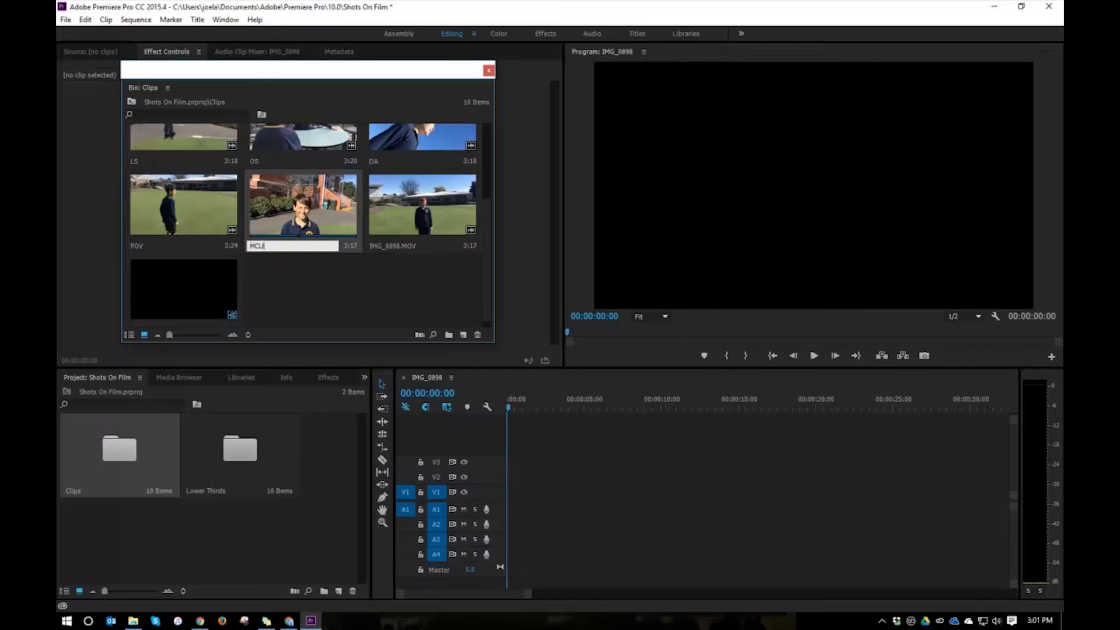
pyautogui.write('U')
pyautogui.press('Return')
pyautogui.click(402, 245)
pyautogui.click(404, 246)
pyautogui.write('MS')
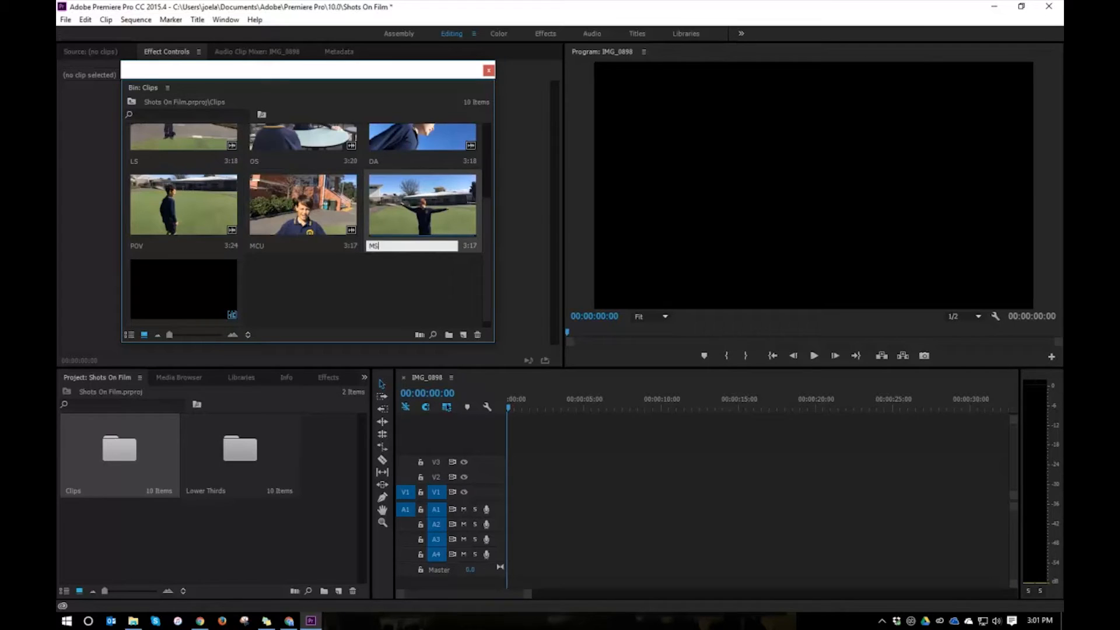
pyautogui.click(280, 301)
# Delete the empty IMG_0898 sequence from the Clips bin.
pyautogui.scroll(-1, 280, 301)
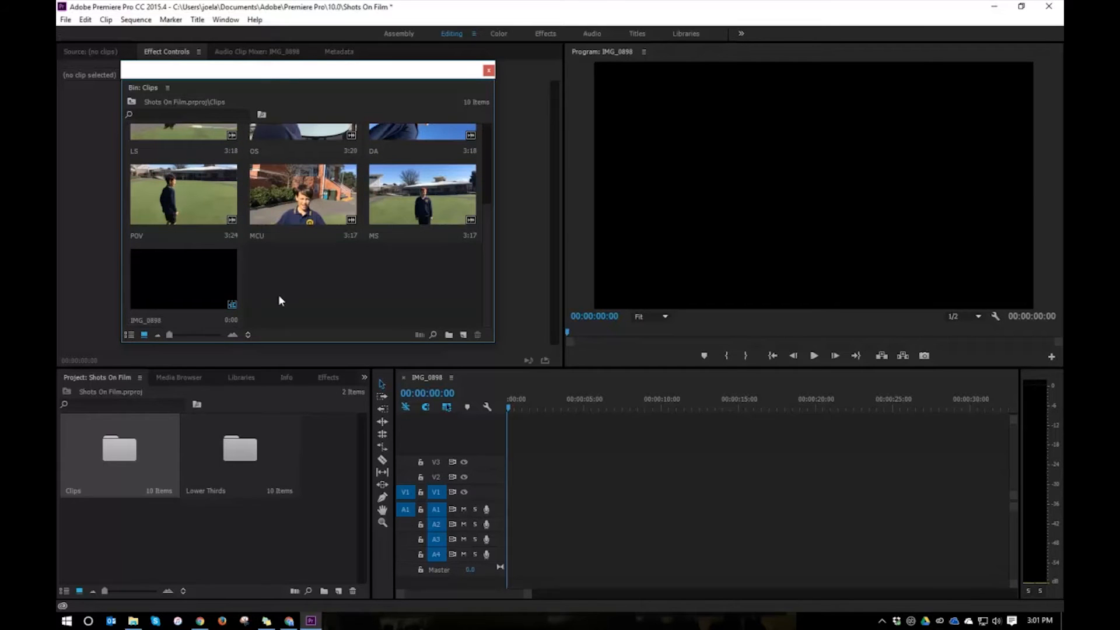
pyautogui.click(220, 296)
pyautogui.press('Delete')
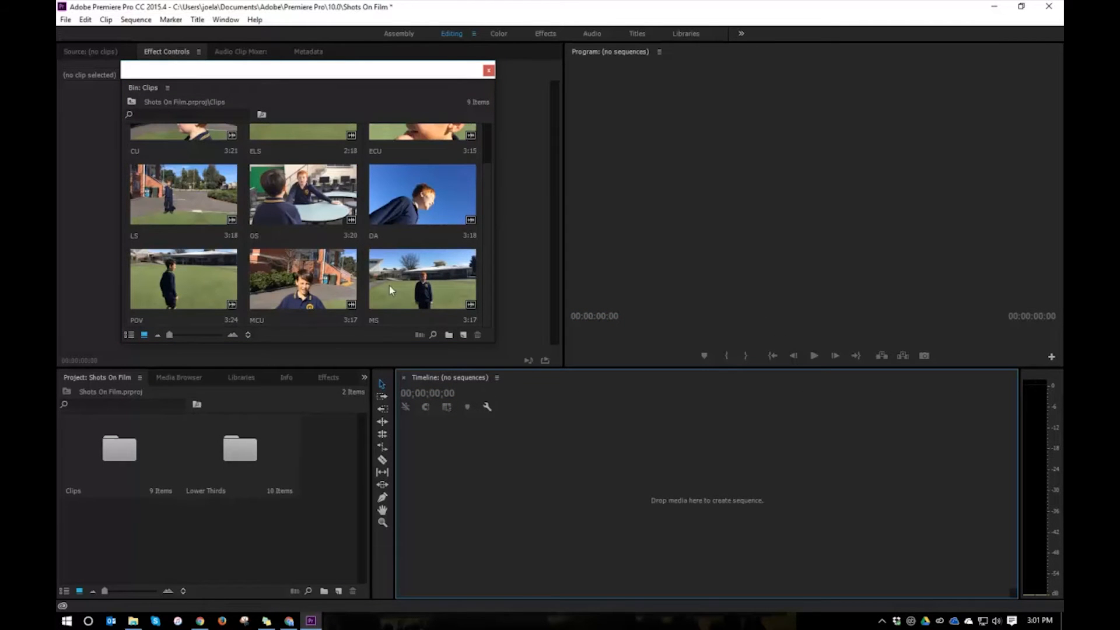
pyautogui.scroll(1, 360, 220)
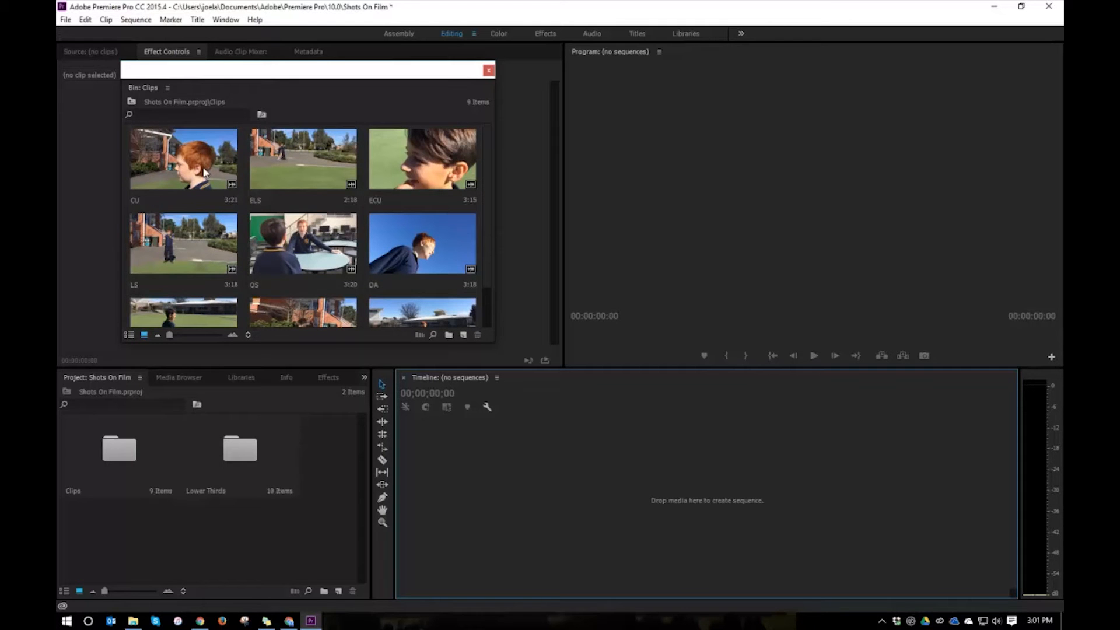
pyautogui.click(333, 310)
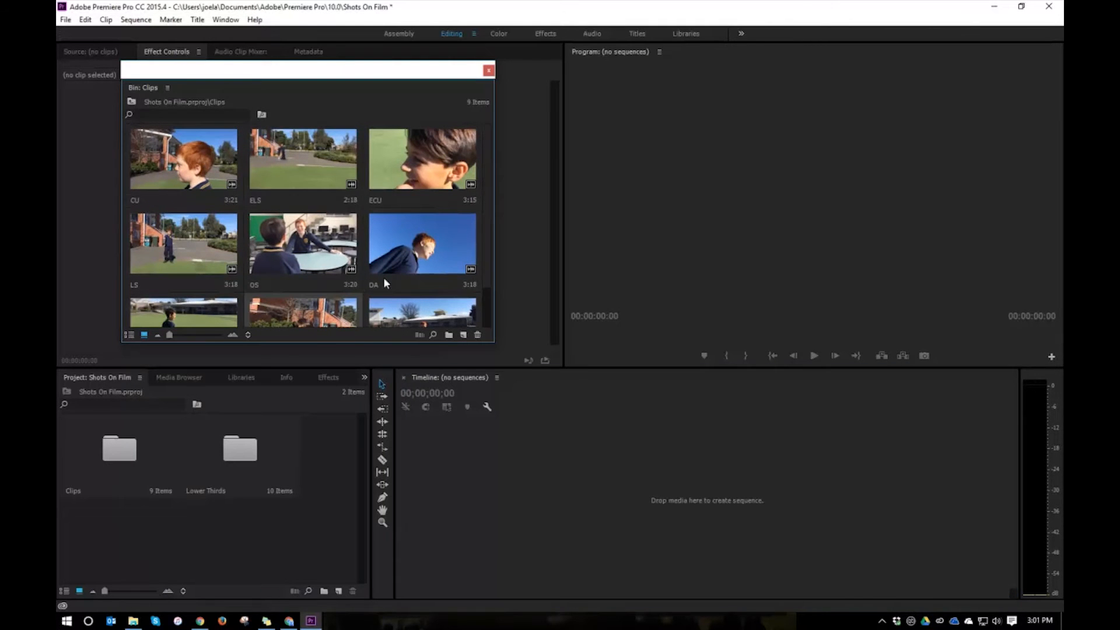
# Create a new sequence in the timeline from all nine clips in the Clips bin.
pyautogui.click(180, 149)
pyautogui.scroll(-1, 352, 279)
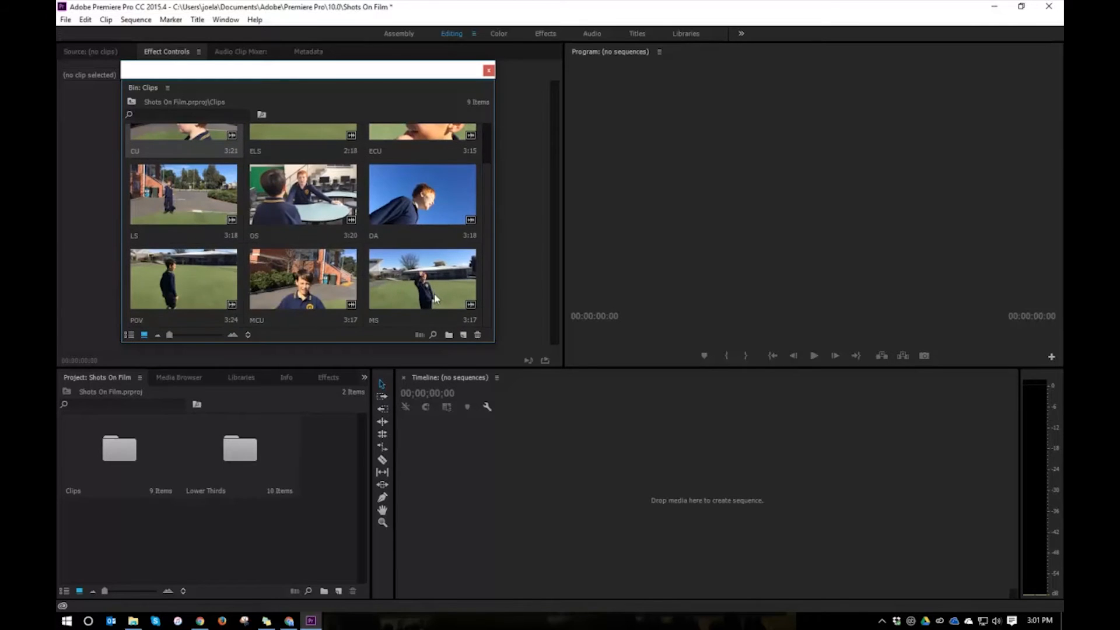
pyautogui.hotkey('ctrl', 'a')
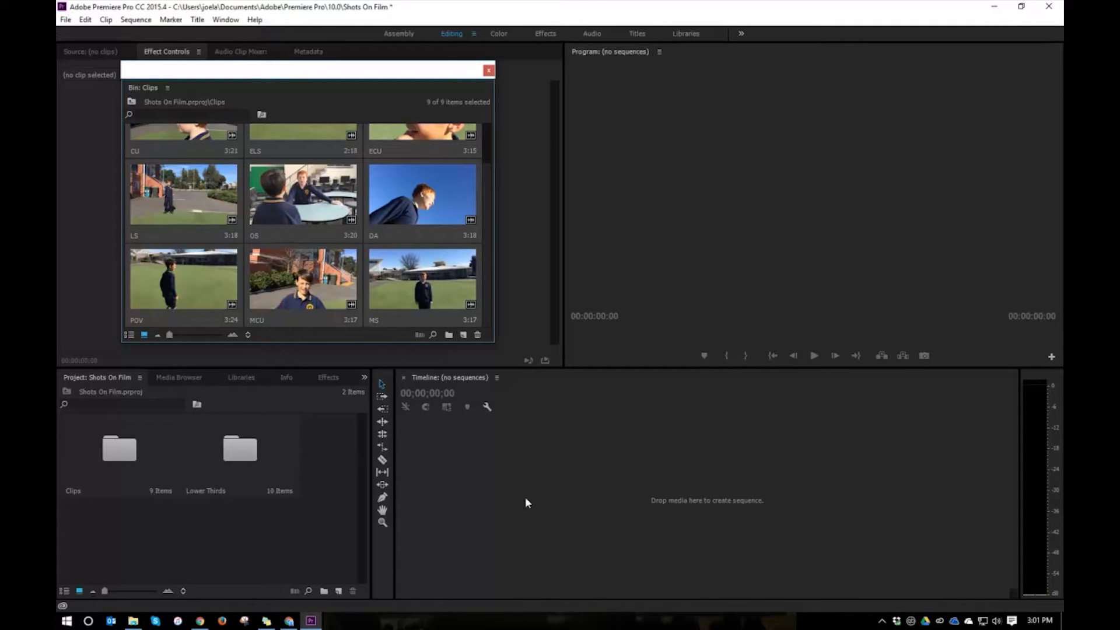
pyautogui.moveTo(527, 460); pyautogui.dragTo(548, 483)
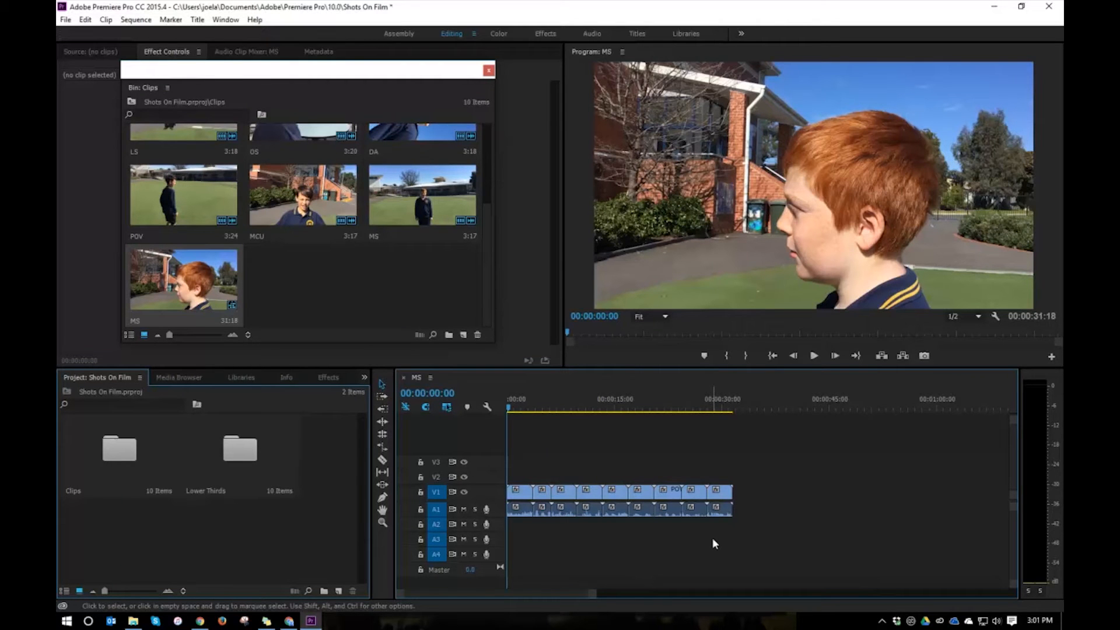
# Delete the audio of every clip in the sequence, keeping only the video on V1.
pyautogui.moveTo(725, 538); pyautogui.dragTo(501, 511)
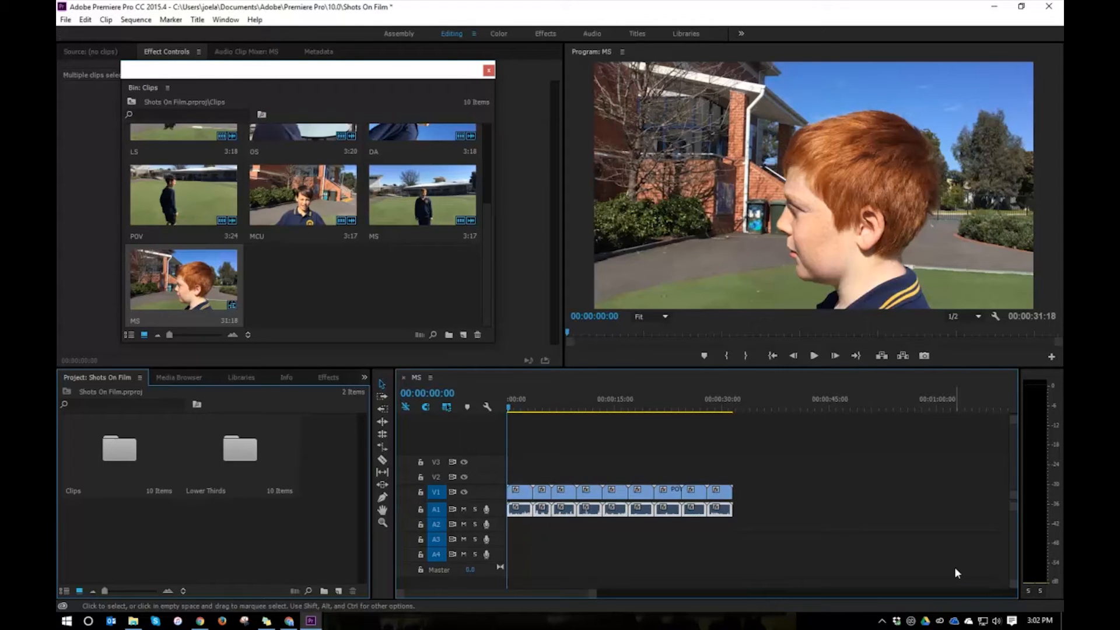
pyautogui.press('Delete')
pyautogui.moveTo(509, 407); pyautogui.dragTo(608, 421)
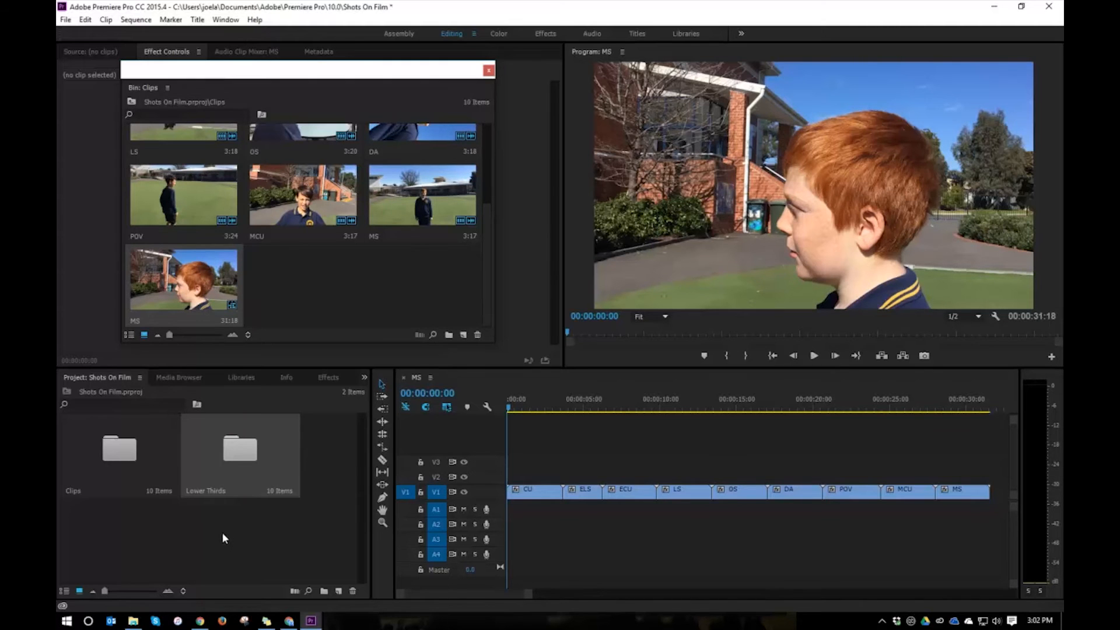
# Place the Rectangle 1 lower-third layer on V2 at the sequence start and extend it to the end of the last clip.
pyautogui.doubleClick(228, 461)
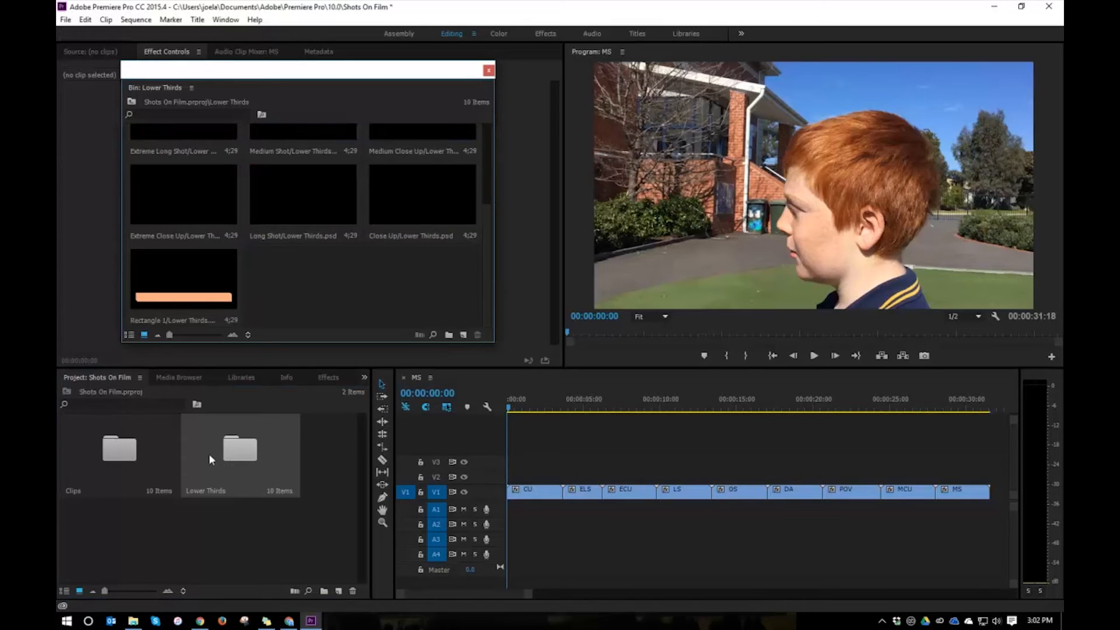
pyautogui.click(189, 294)
pyautogui.moveTo(155, 276); pyautogui.dragTo(514, 484)
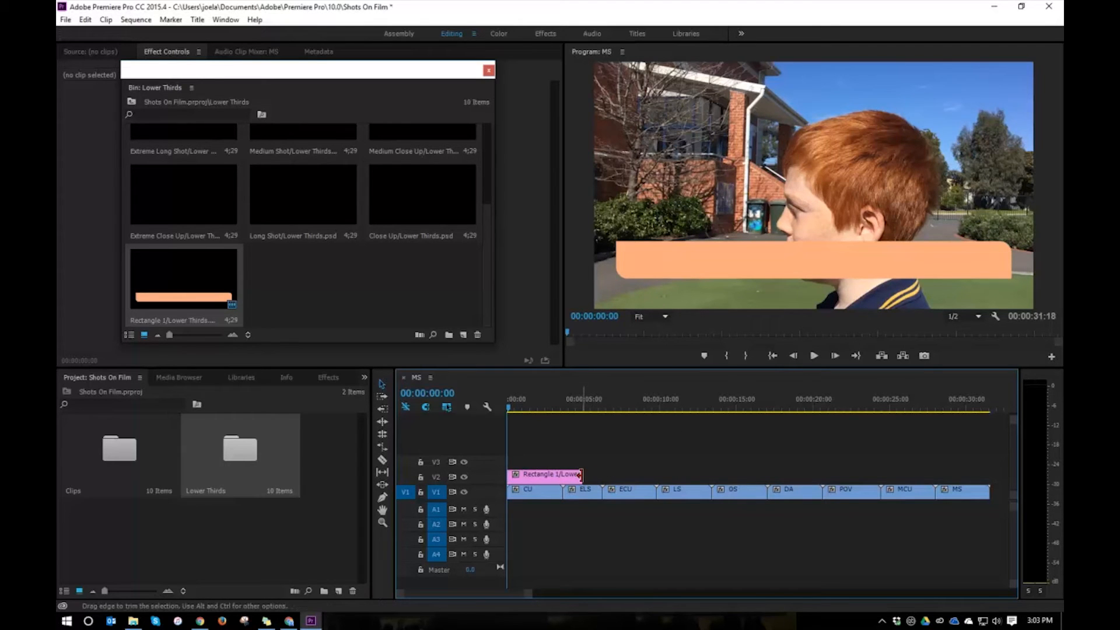
pyautogui.moveTo(580, 476); pyautogui.dragTo(992, 485)
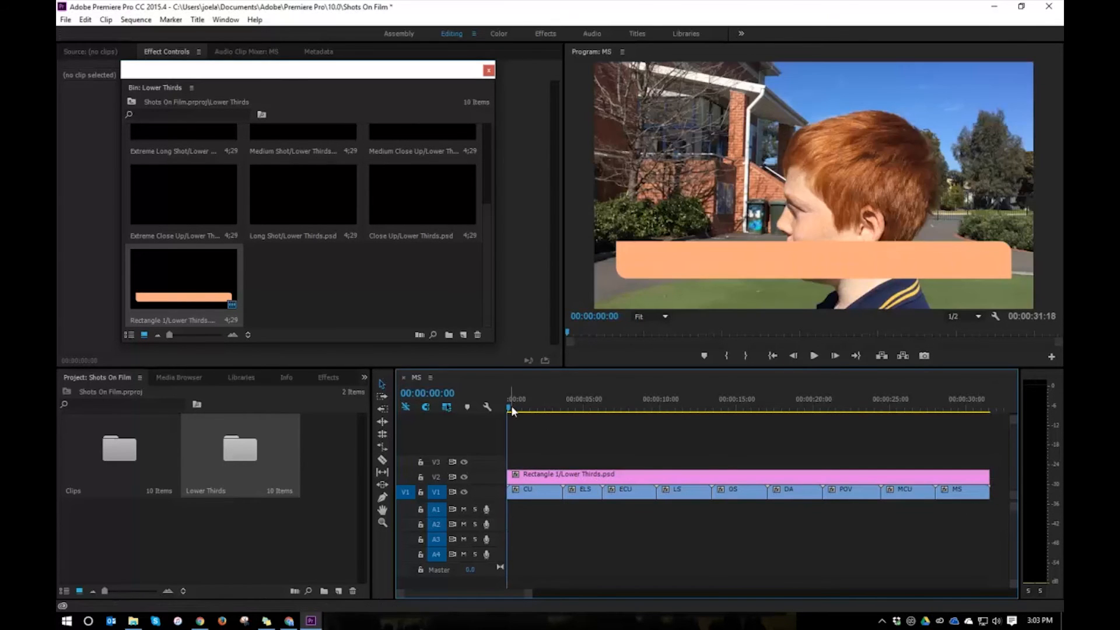
pyautogui.moveTo(513, 407); pyautogui.dragTo(660, 429)
pyautogui.press('Home')
# Place the Close Up title from the Lower Thirds bin on V3 above the CU clip, matching the clip's length.
pyautogui.scroll(2, 313, 226)
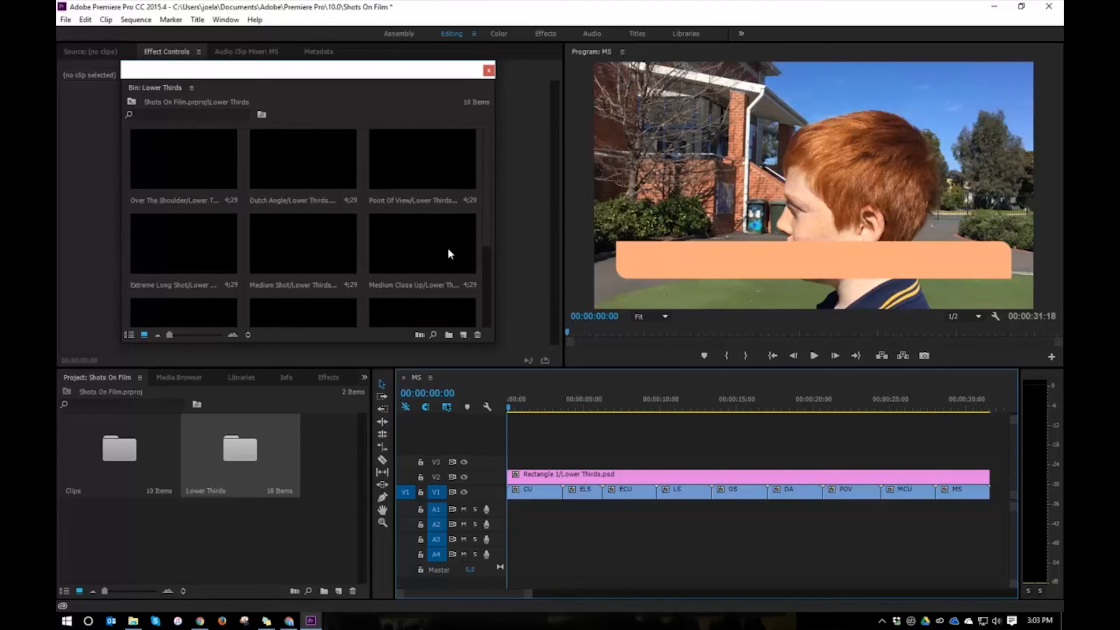
pyautogui.scroll(-3, 447, 252)
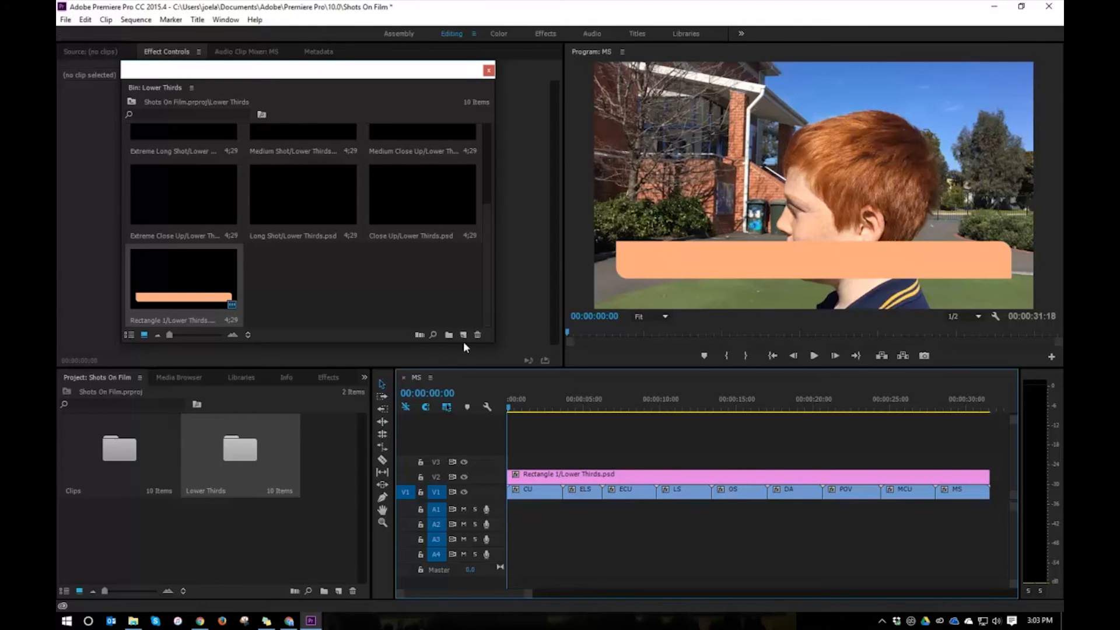
pyautogui.scroll(3, 397, 229)
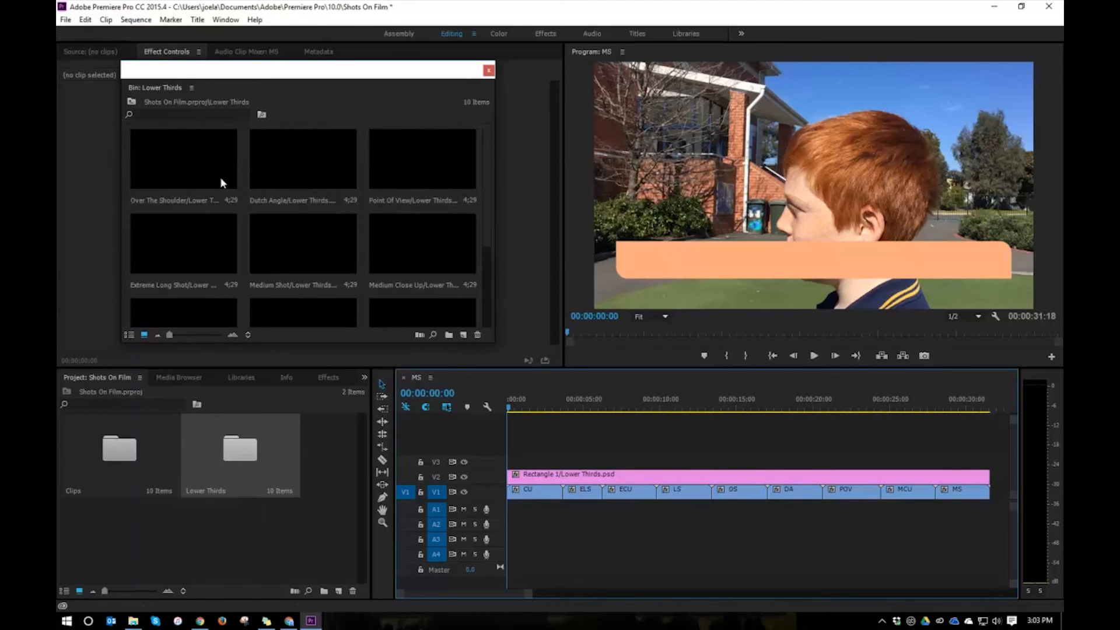
pyautogui.scroll(-3, 433, 282)
pyautogui.click(407, 219)
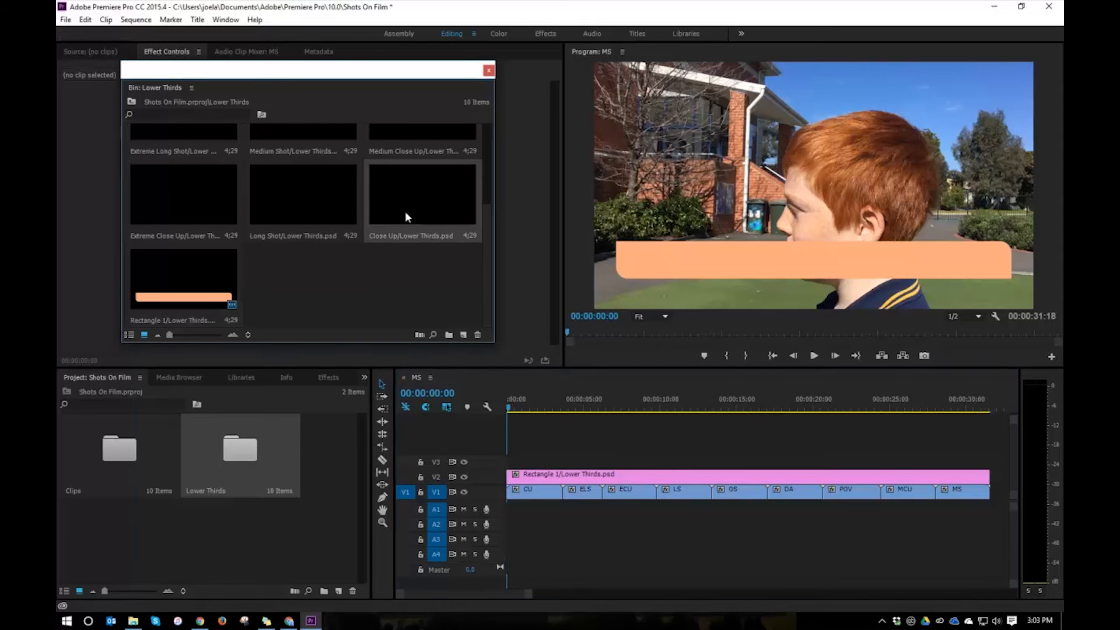
pyautogui.moveTo(400, 203); pyautogui.dragTo(563, 463)
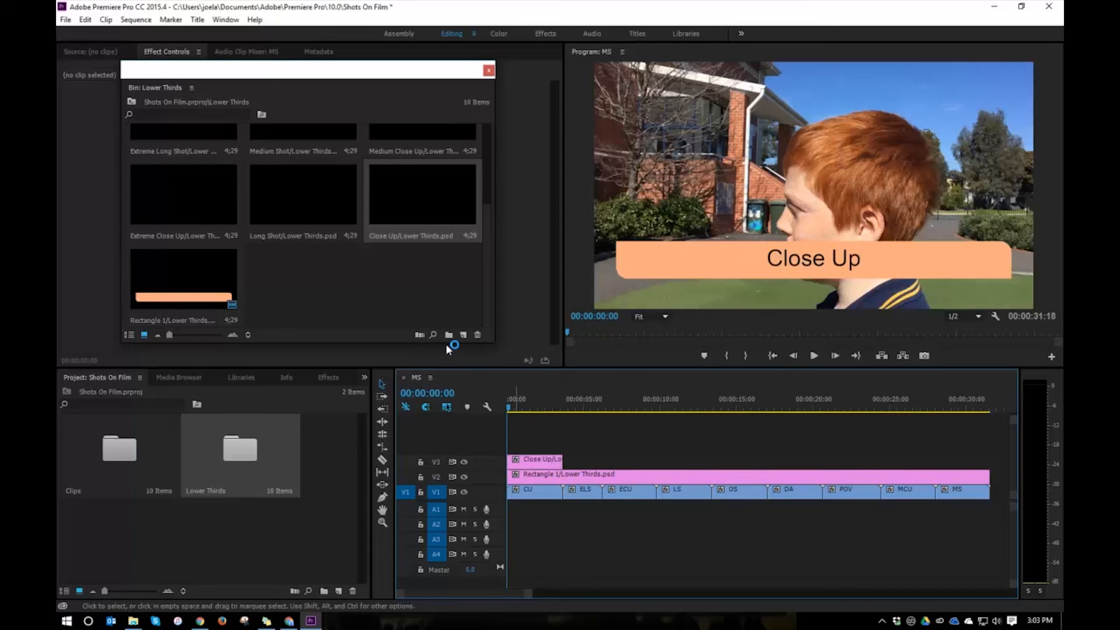
# Add the Extreme Long Shot and Extreme Close Up titles on V3 above the ELS and ECU clips, trimmed to the clips' lengths.
pyautogui.scroll(2, 335, 288)
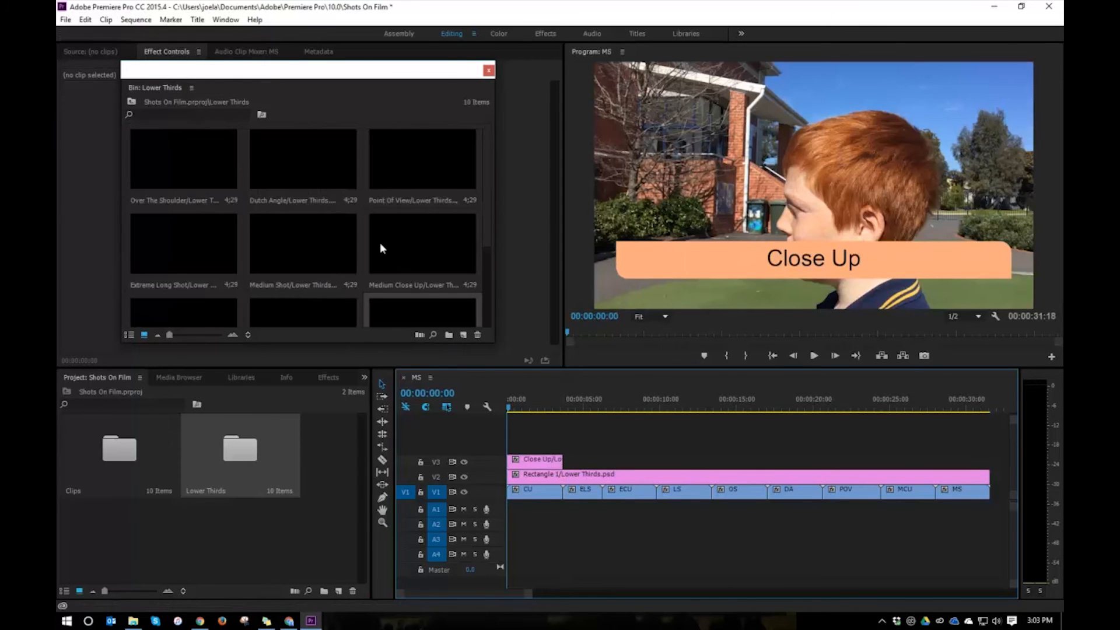
pyautogui.click(224, 260)
pyautogui.moveTo(179, 252); pyautogui.dragTo(602, 462)
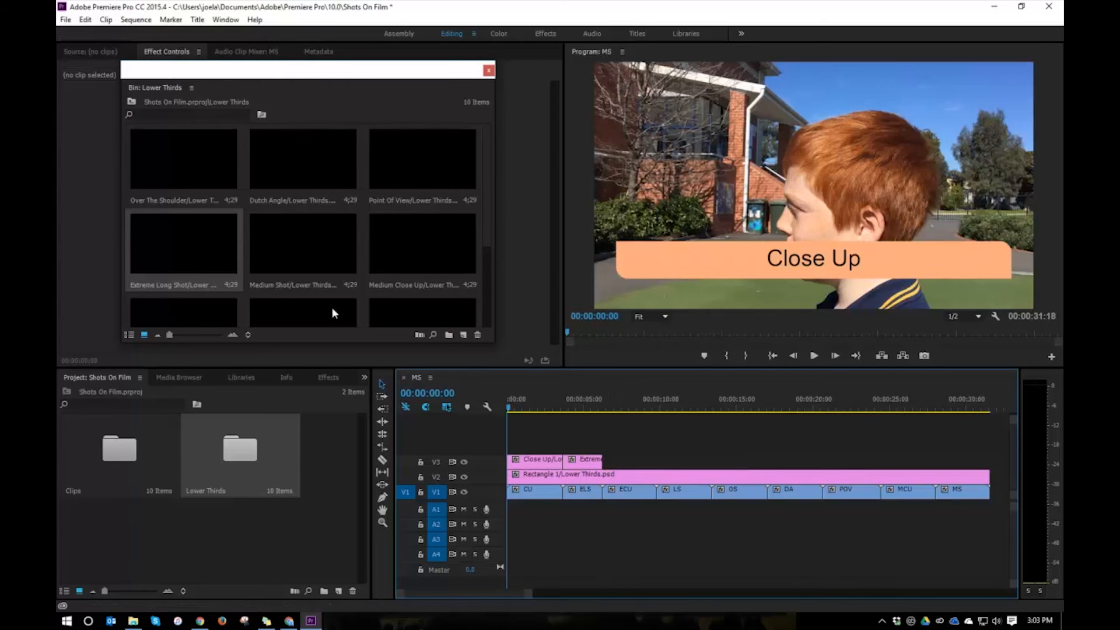
pyautogui.scroll(-3, 334, 308)
pyautogui.moveTo(192, 198); pyautogui.dragTo(607, 464)
pyautogui.moveTo(679, 463); pyautogui.dragTo(656, 463)
# Add the Long Shot and Over The Shoulder titles on V3 above the LS and OS clips, trimmed to the clips' lengths.
pyautogui.click(297, 192)
pyautogui.moveTo(296, 197); pyautogui.dragTo(660, 462)
pyautogui.moveTo(733, 462); pyautogui.dragTo(711, 461)
pyautogui.scroll(3, 334, 286)
pyautogui.moveTo(193, 166); pyautogui.dragTo(716, 462)
pyautogui.moveTo(786, 463); pyautogui.dragTo(768, 463)
# Add the Dutch Angle and Point Of View titles on V3 above the DA and POV clips, trimmed to the clips' lengths.
pyautogui.moveTo(303, 169); pyautogui.dragTo(772, 463)
pyautogui.moveTo(844, 462); pyautogui.dragTo(822, 462)
pyautogui.click(326, 246)
pyautogui.scroll(-3, 386, 234)
pyautogui.scroll(3, 391, 222)
pyautogui.click(405, 174)
pyautogui.moveTo(406, 175); pyautogui.dragTo(828, 462)
pyautogui.moveTo(898, 462); pyautogui.dragTo(881, 462)
# Add the Medium Close Up and Medium Shot titles on V3 above the MCU and MS clips, trimmed to match, and preview the titled sequence.
pyautogui.moveTo(438, 254); pyautogui.dragTo(887, 462)
pyautogui.moveTo(956, 462); pyautogui.dragTo(935, 462)
pyautogui.scroll(-3, 327, 280)
pyautogui.scroll(3, 256, 265)
pyautogui.moveTo(288, 253); pyautogui.dragTo(886, 460)
pyautogui.scroll(-2, 986, 464)
pyautogui.scroll(2, 668, 589)
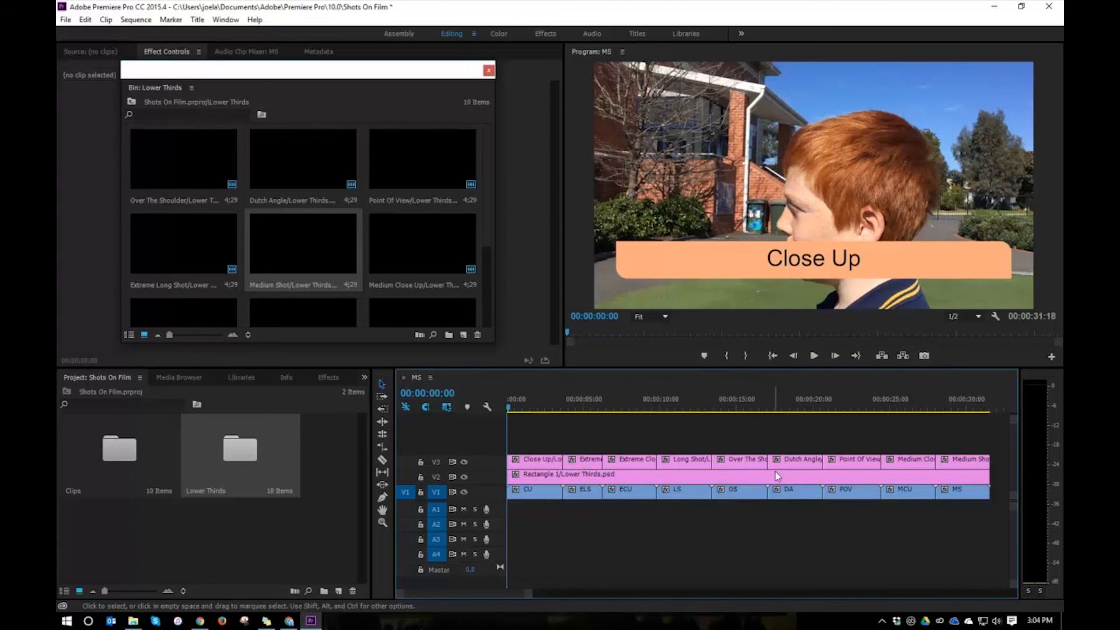
pyautogui.moveTo(511, 412); pyautogui.dragTo(799, 425)
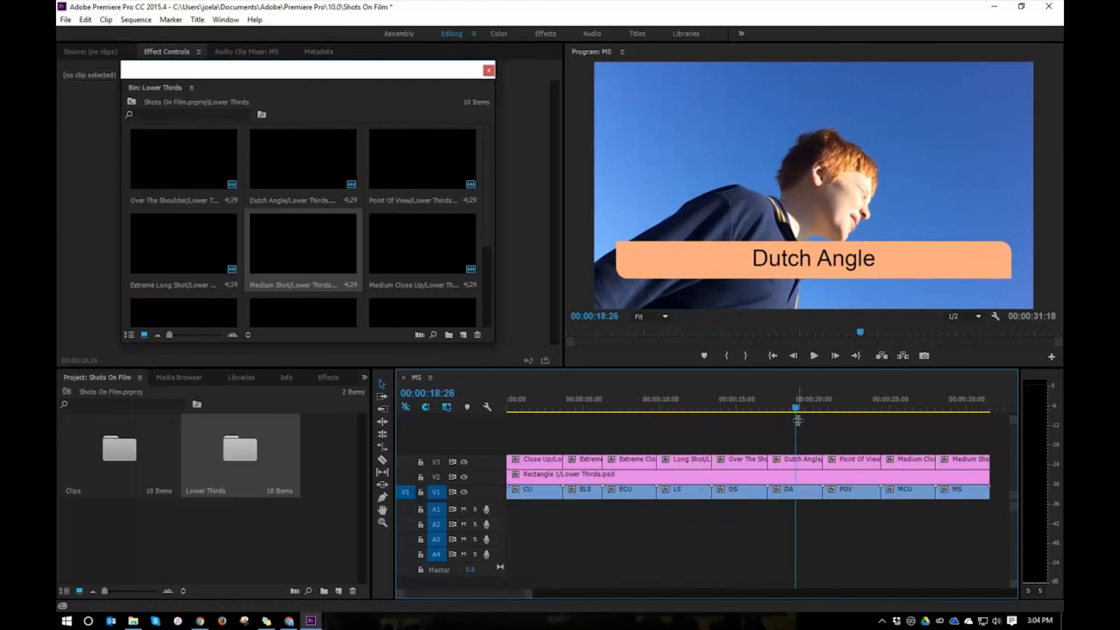